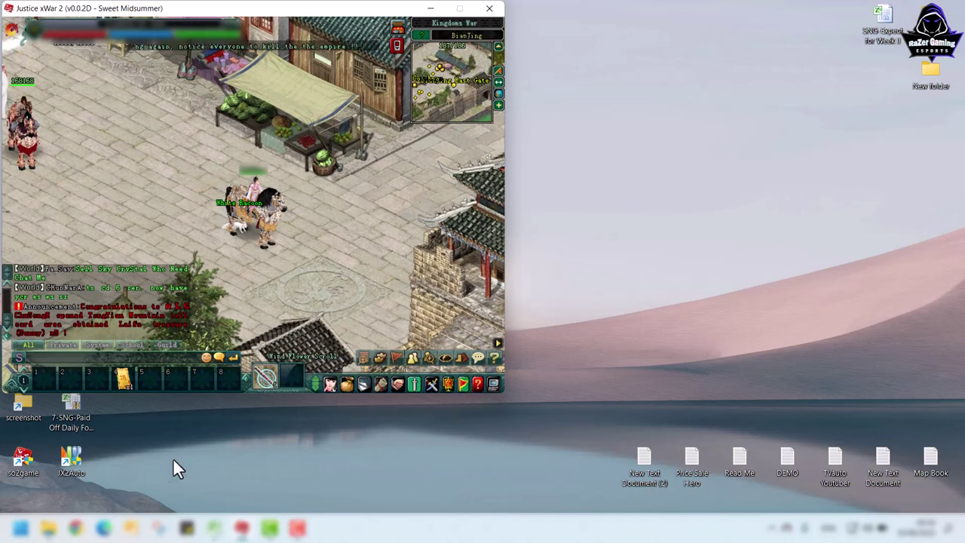
# - Open Chrome, search Google for seedauto, and open the seedauto.net site to review its download links
pyautogui.click(76, 528)
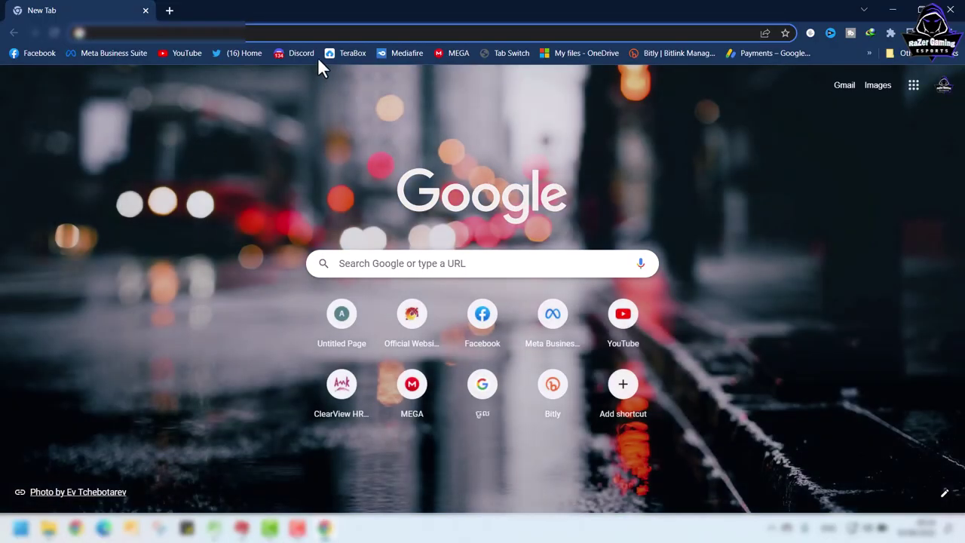
pyautogui.click(429, 263)
pyautogui.click(373, 291)
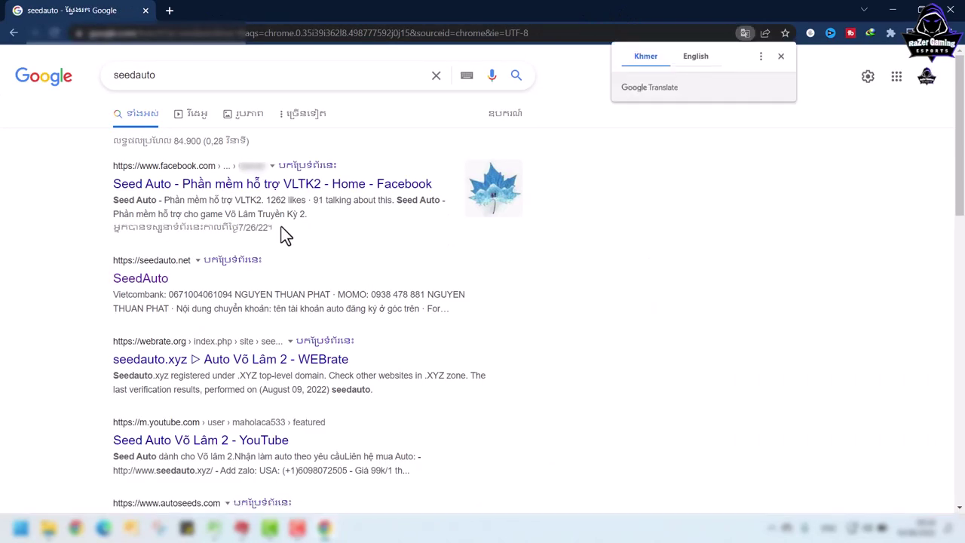
pyautogui.click(157, 287)
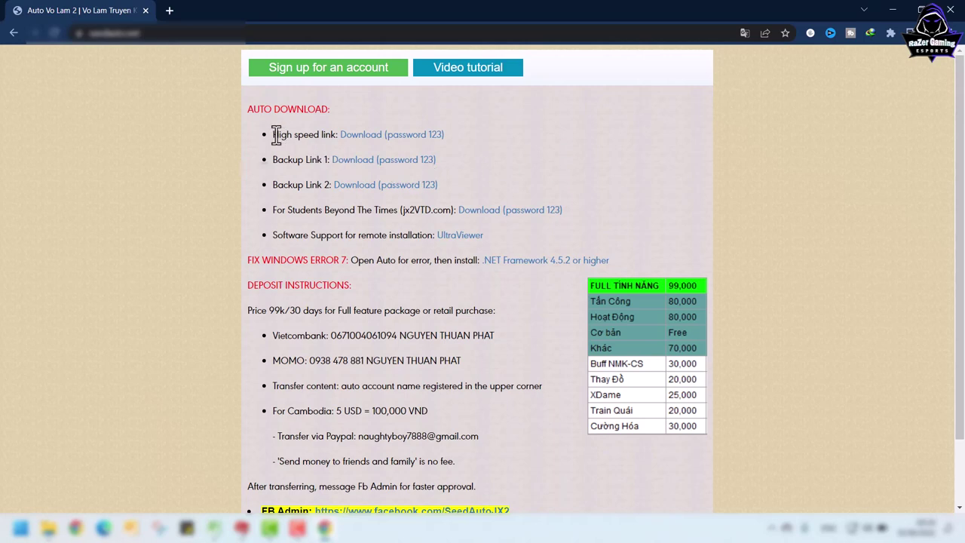
pyautogui.moveTo(275, 136); pyautogui.dragTo(335, 134)
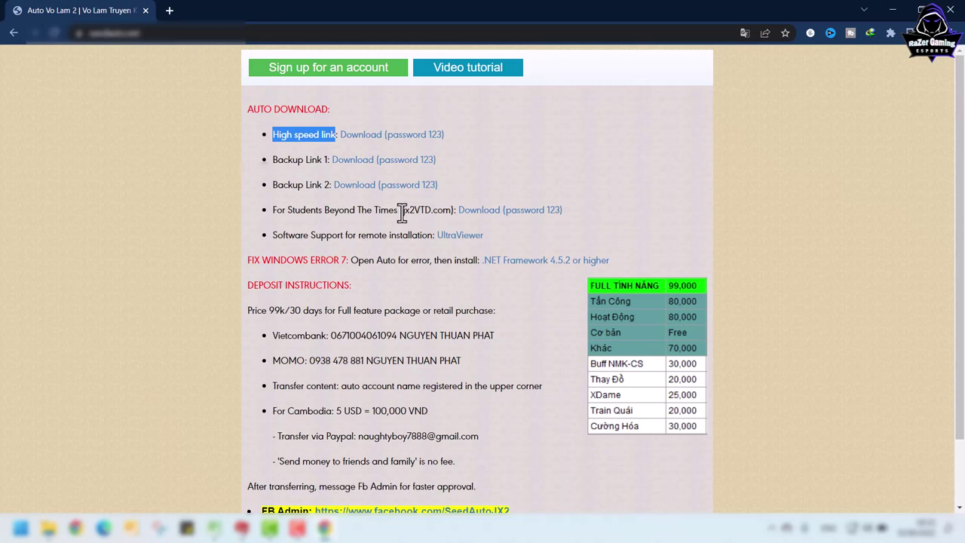
pyautogui.moveTo(400, 209); pyautogui.dragTo(567, 213)
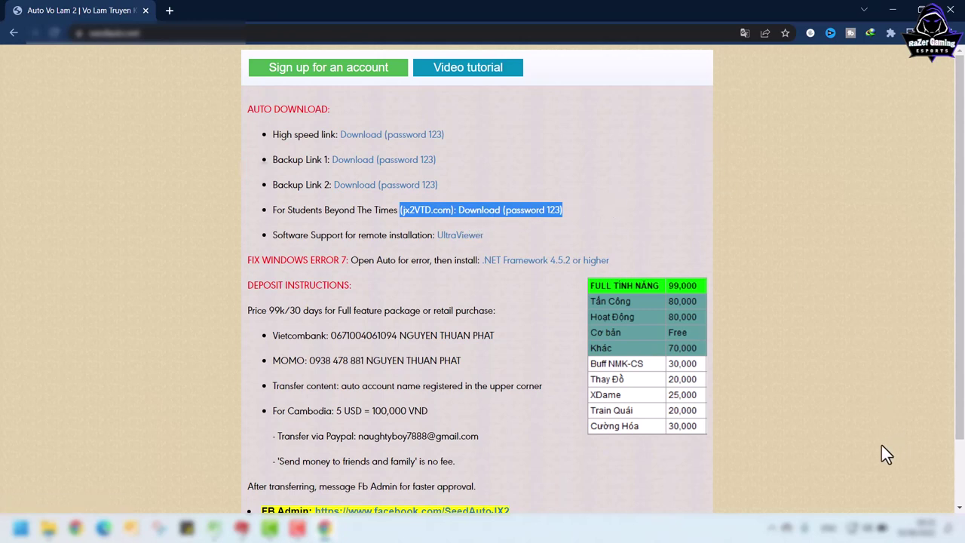
# - Open the virus and threat protection settings in Windows Security, dismissing the home page warning, and turn off real-time protection
pyautogui.click(772, 528)
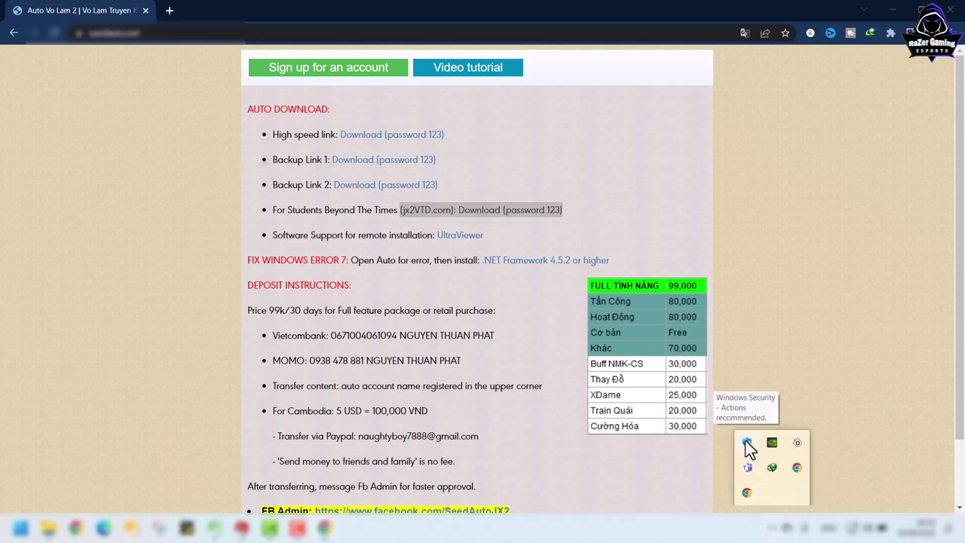
pyautogui.click(746, 443)
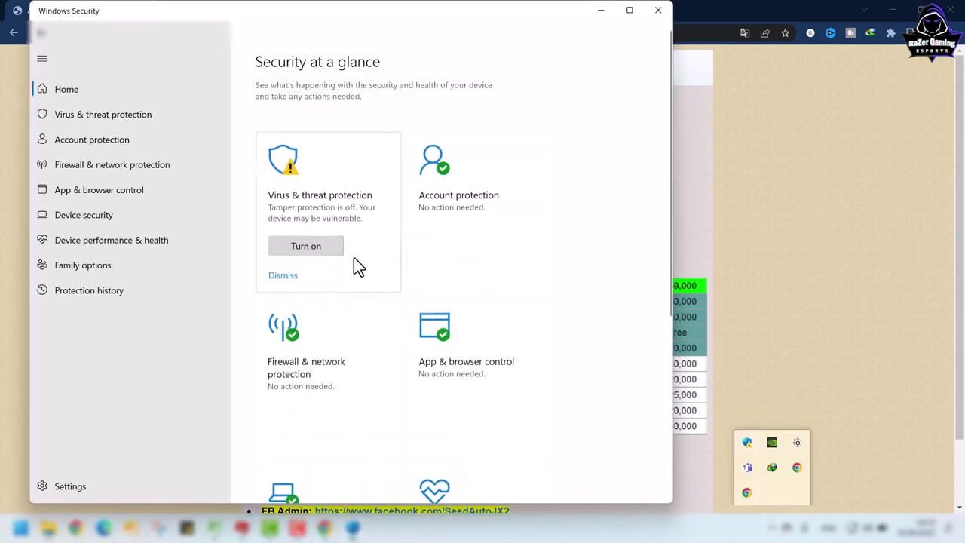
pyautogui.click(283, 276)
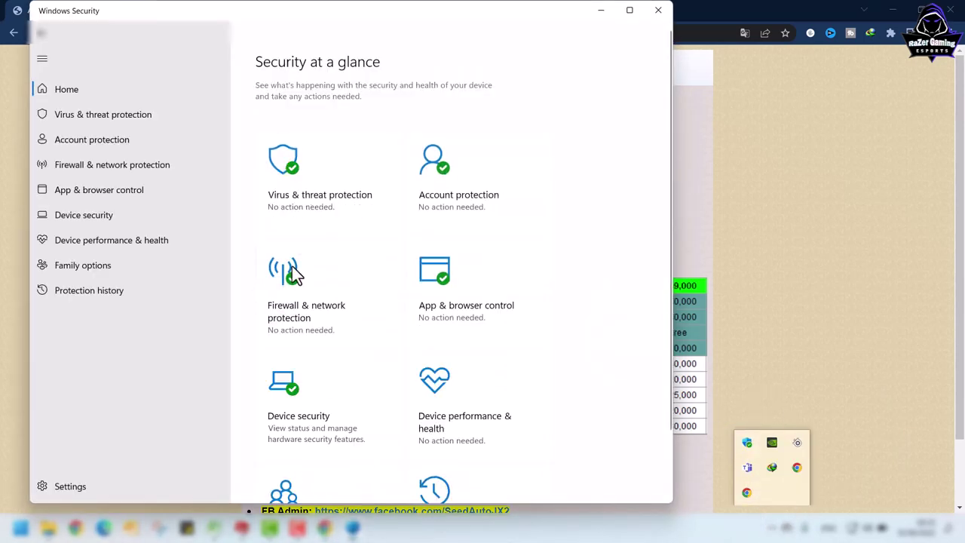
pyautogui.click(313, 213)
pyautogui.click(281, 418)
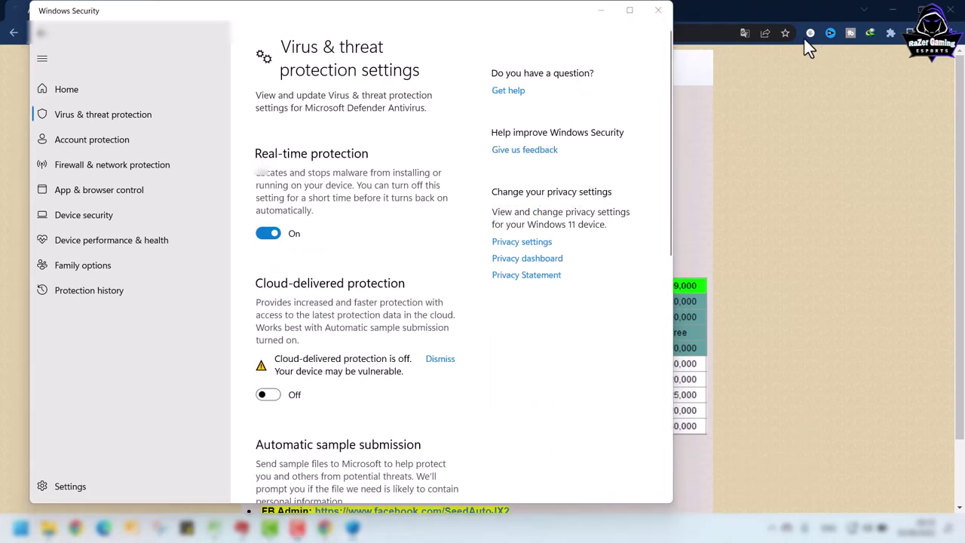
pyautogui.click(629, 10)
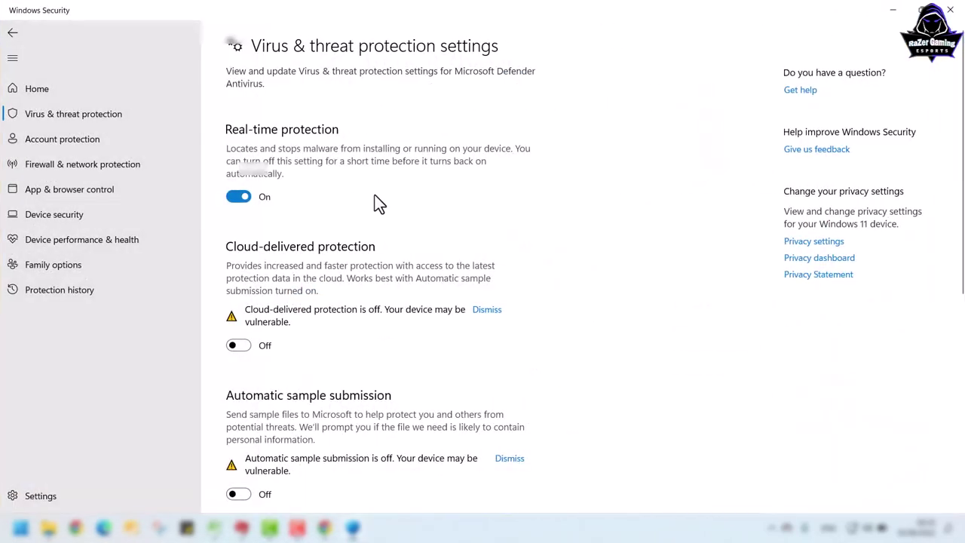
pyautogui.click(239, 196)
# - Dismiss the warnings for automatic sample submission, tamper protection and cloud-delivered protection, and minimise Windows Security
pyautogui.scroll(-1, 297, 319)
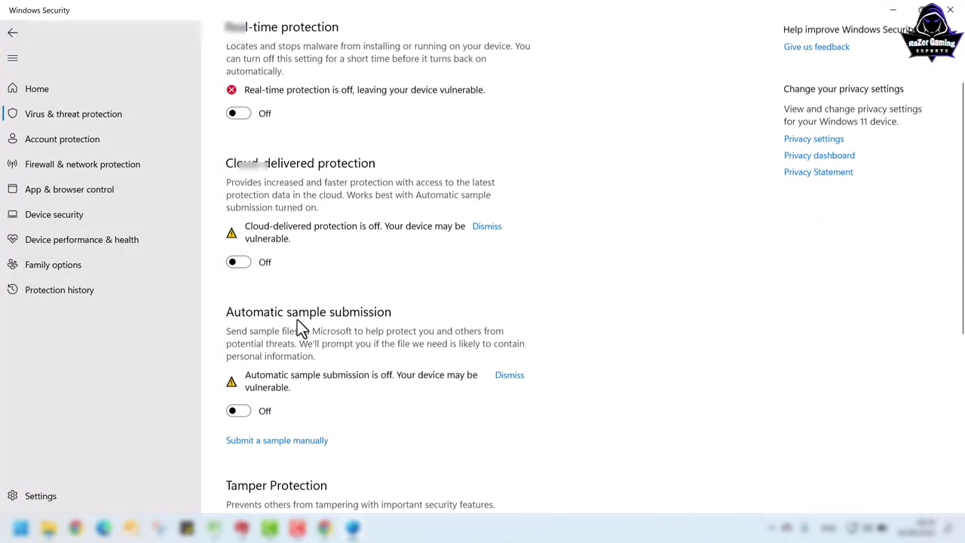
pyautogui.scroll(-1, 299, 321)
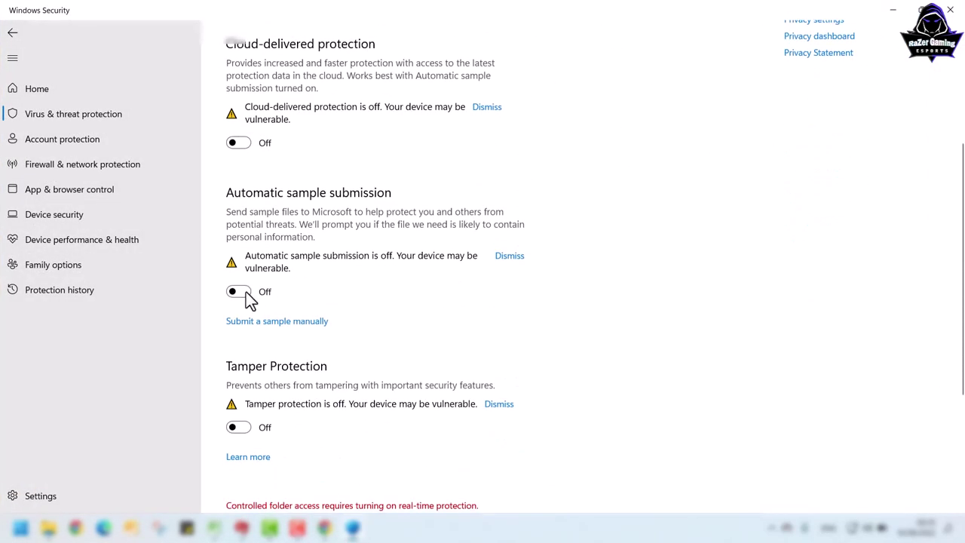
pyautogui.click(510, 257)
pyautogui.click(504, 380)
pyautogui.click(494, 114)
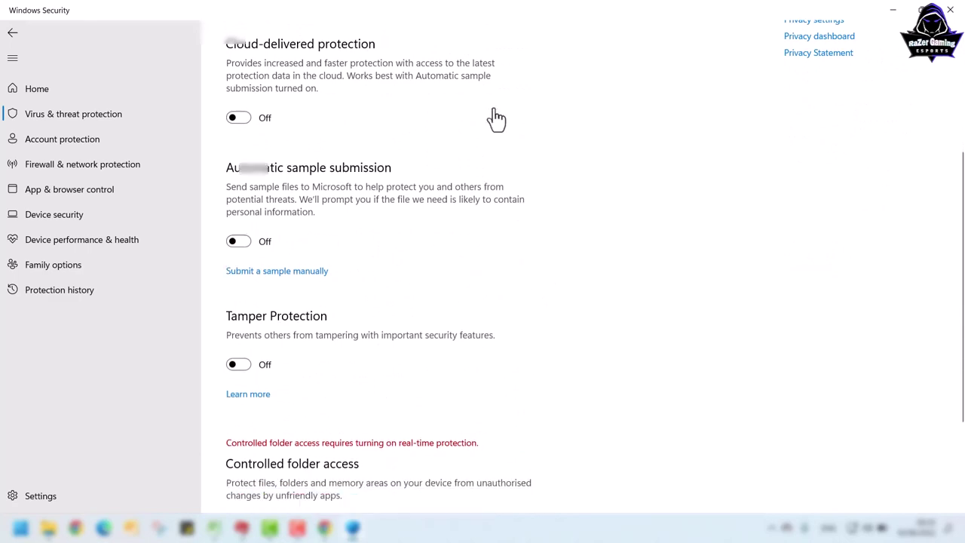
pyautogui.scroll(2, 458, 234)
pyautogui.scroll(-2, 573, 222)
pyautogui.click(891, 11)
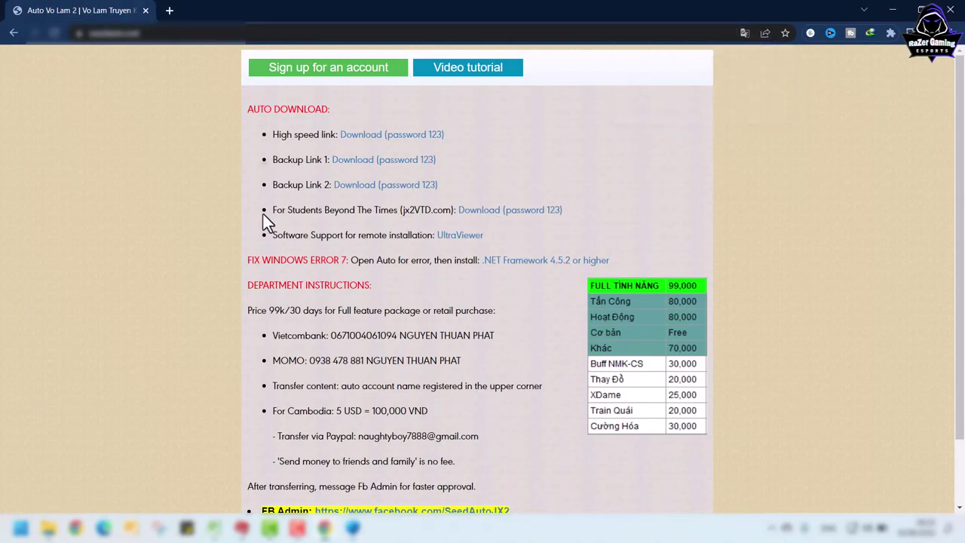
# - Download SeedAuto.exe from the jx2VTD.com download link as SeedAuto_2.exe and open the folder containing it
pyautogui.moveTo(268, 212); pyautogui.dragTo(582, 220)
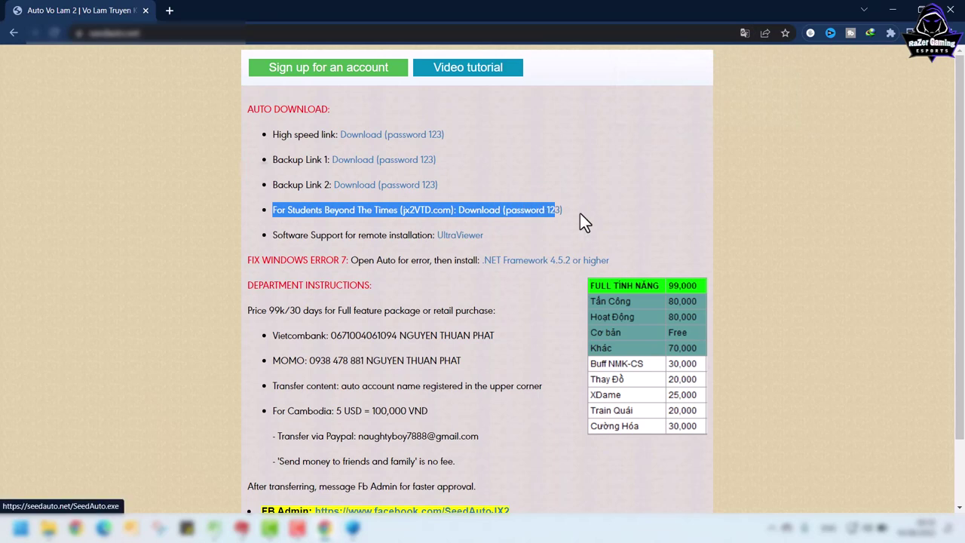
pyautogui.click(478, 214)
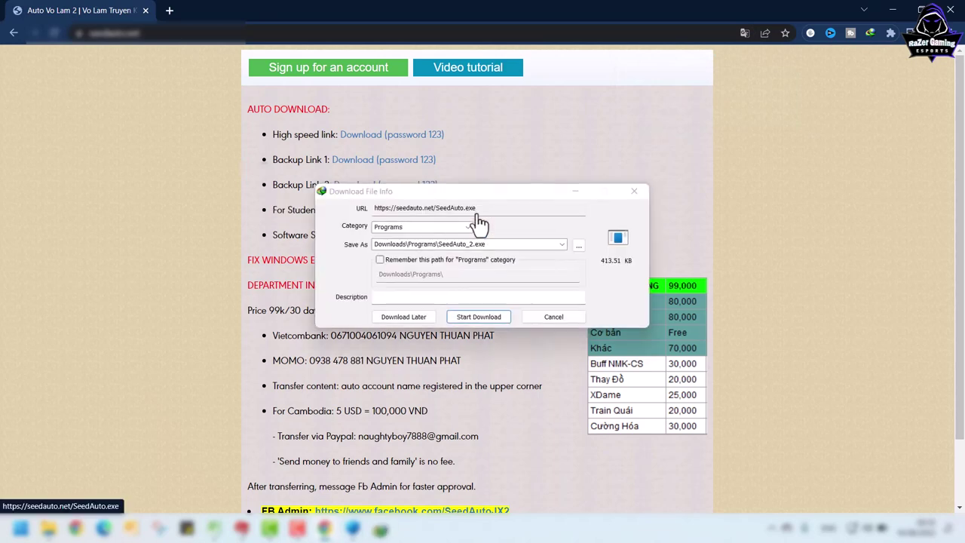
pyautogui.click(483, 323)
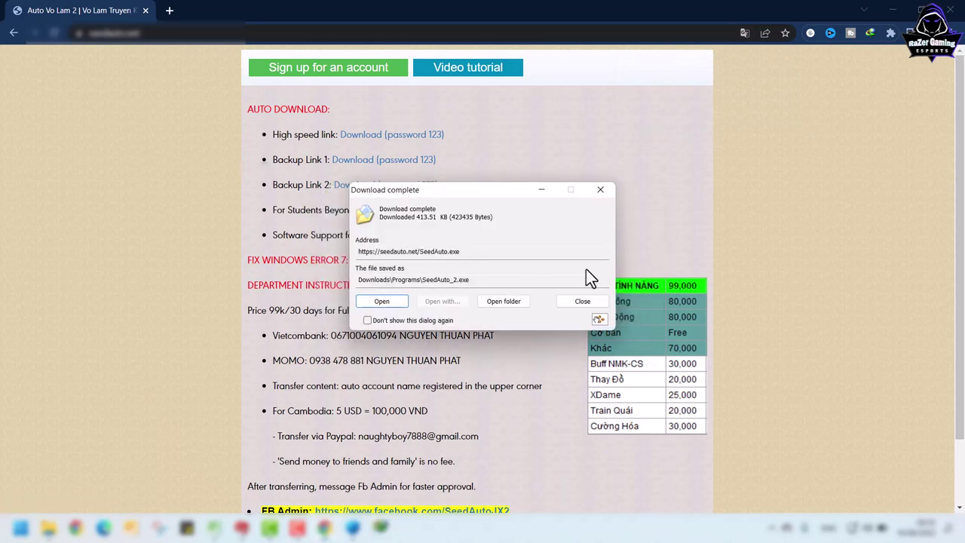
pyautogui.click(510, 304)
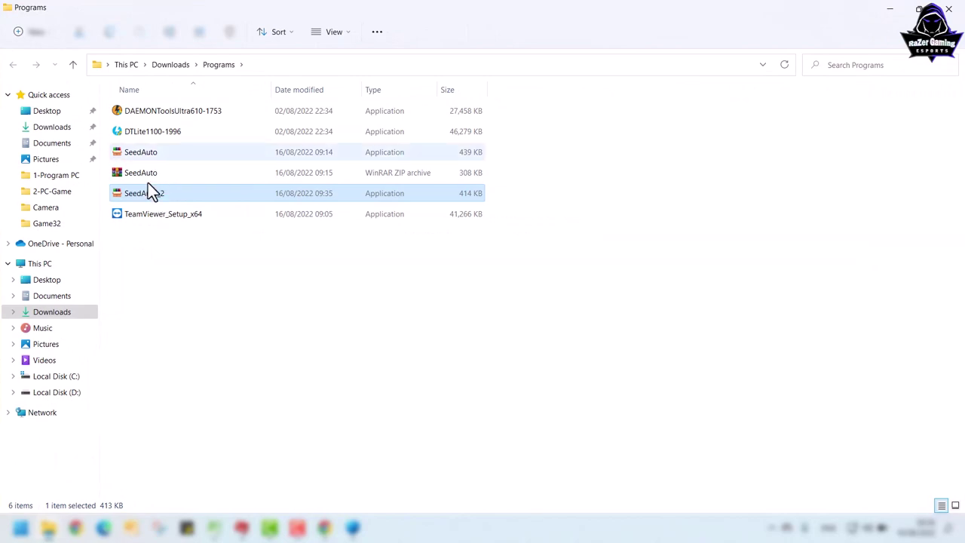
# - Minimise the browser and game windows, and move the Programs folder window aside to expose the desktop
pyautogui.moveTo(804, 15); pyautogui.dragTo(779, 114)
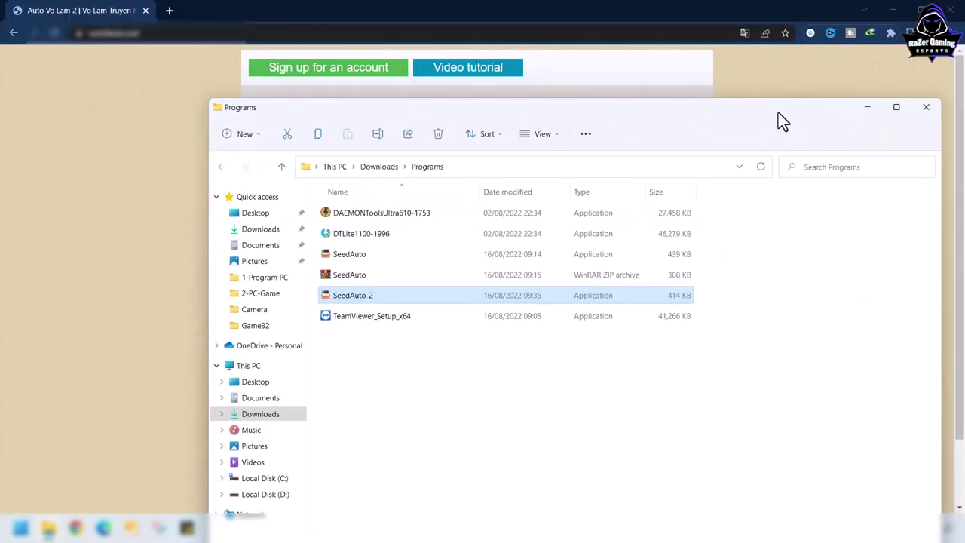
pyautogui.click(892, 10)
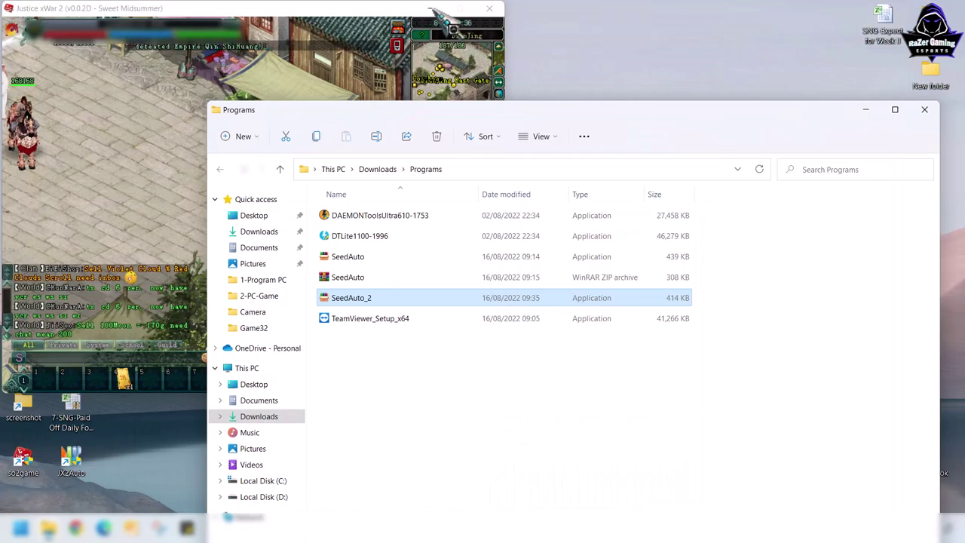
pyautogui.click(453, 9)
pyautogui.moveTo(539, 114); pyautogui.dragTo(272, 107)
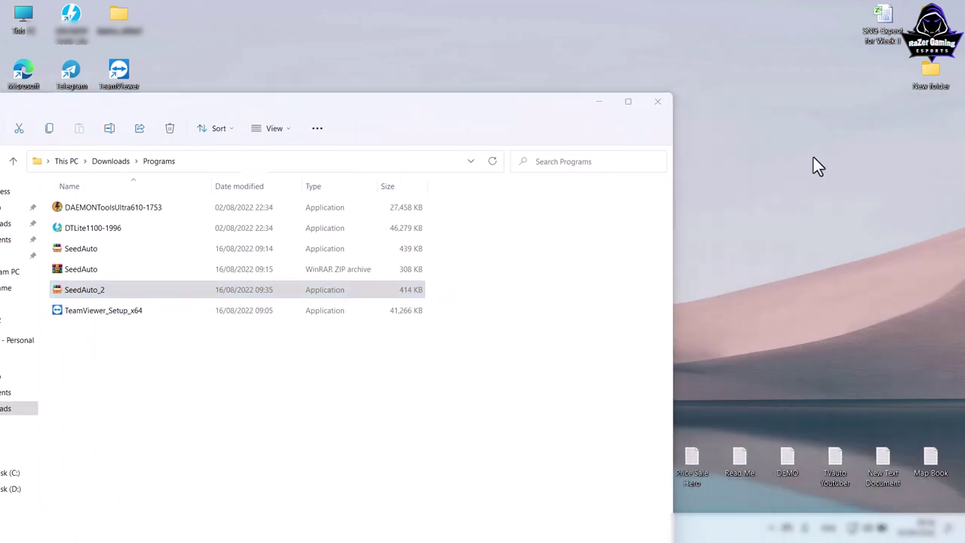
# - Create a new folder named SeedAuto on the desktop
pyautogui.rightClick(828, 200)
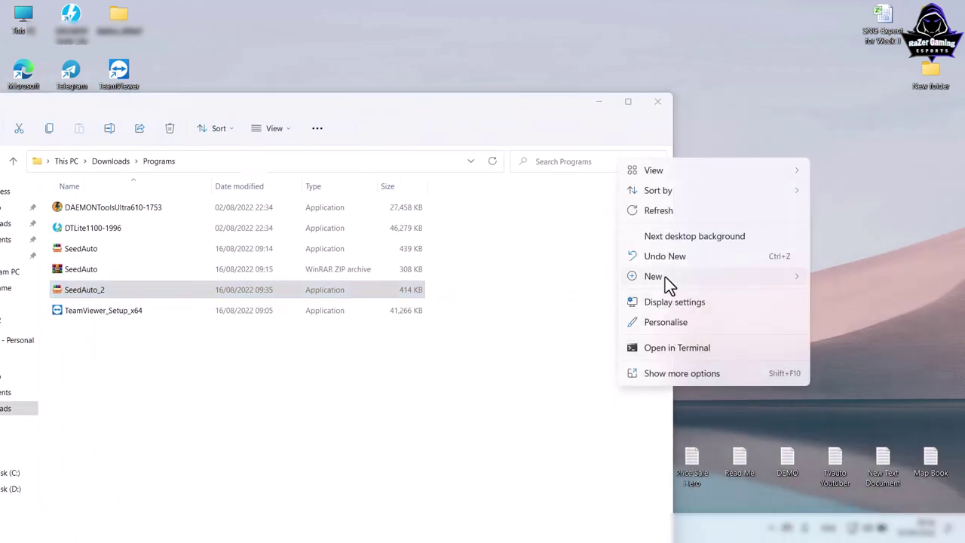
pyautogui.moveTo(666, 277)
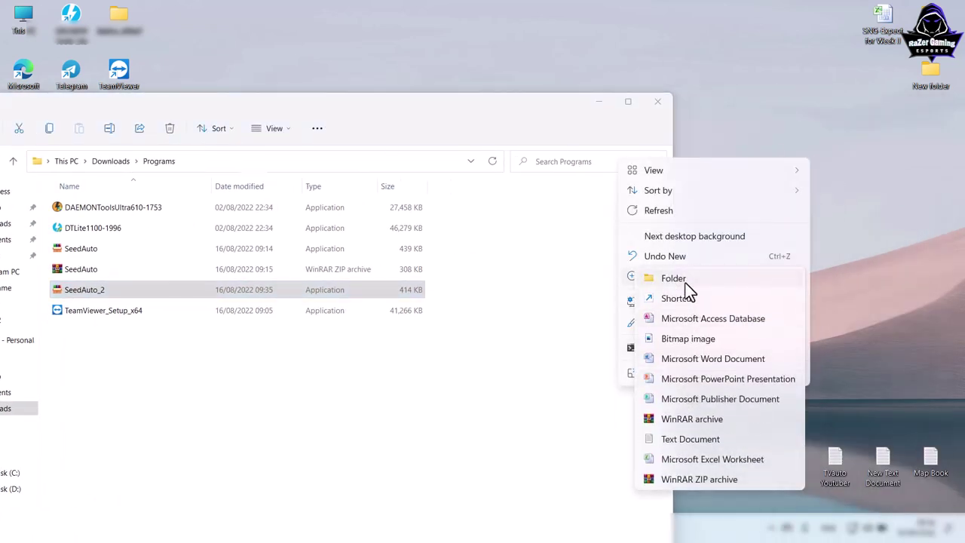
pyautogui.click(685, 281)
pyautogui.write('Seen')
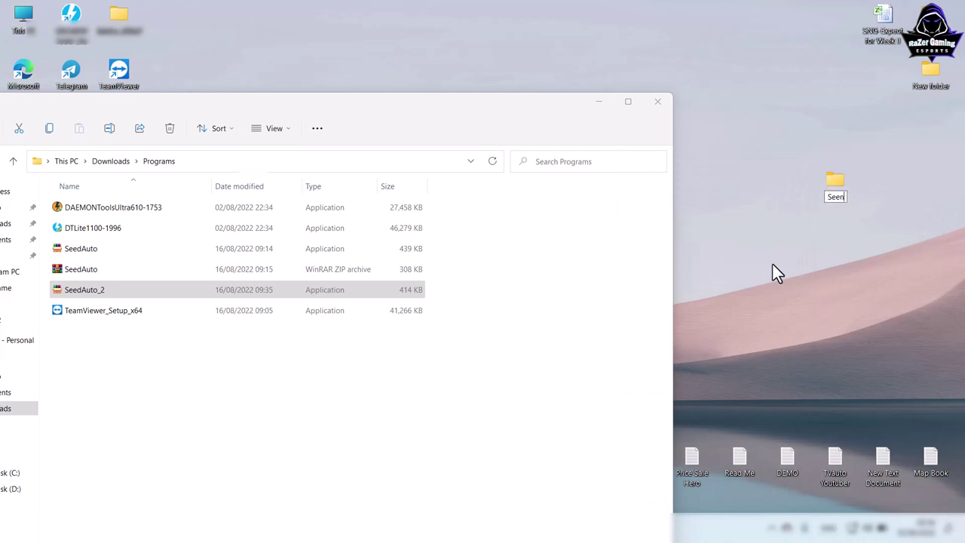
pyautogui.press('BackSpace')
pyautogui.write('dAuto')
pyautogui.press('Return')
# - Move the SeedAuto_2 application into the desktop SeedAuto folder, close the Programs window, and reposition the folder on the desktop
pyautogui.moveTo(97, 291); pyautogui.dragTo(836, 195)
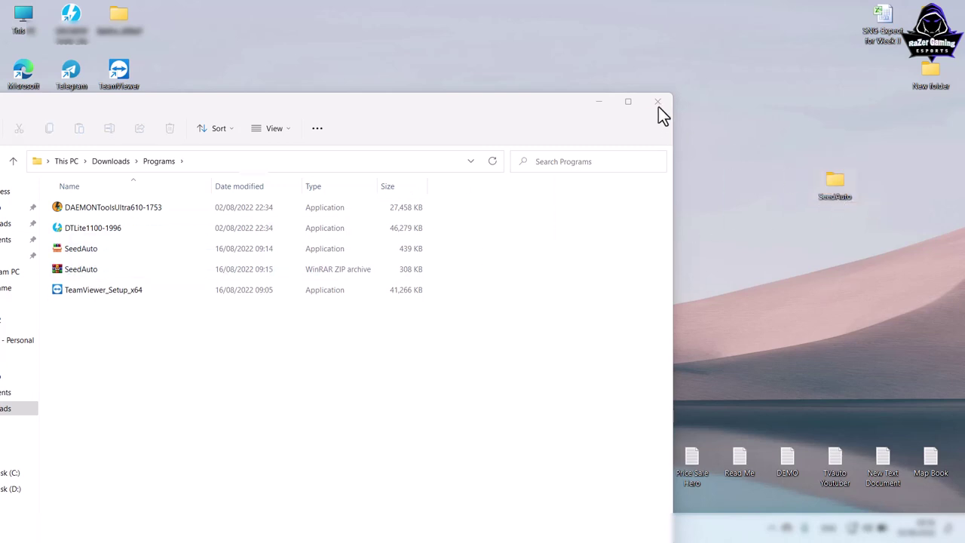
pyautogui.click(658, 106)
pyautogui.moveTo(881, 158); pyautogui.dragTo(900, 154)
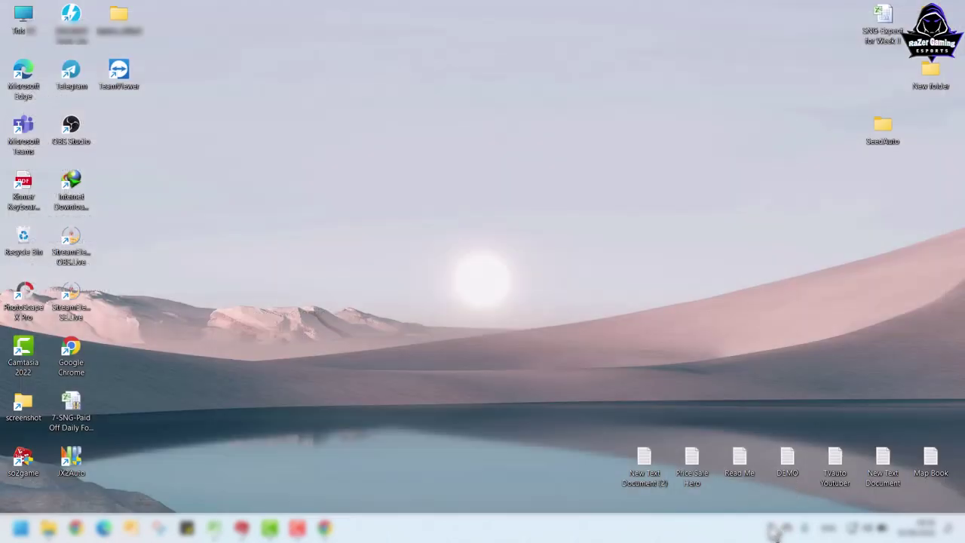
# - Reopen Windows Security and open the antivirus exclusions page from the virus and threat protection settings
pyautogui.click(772, 529)
pyautogui.click(750, 445)
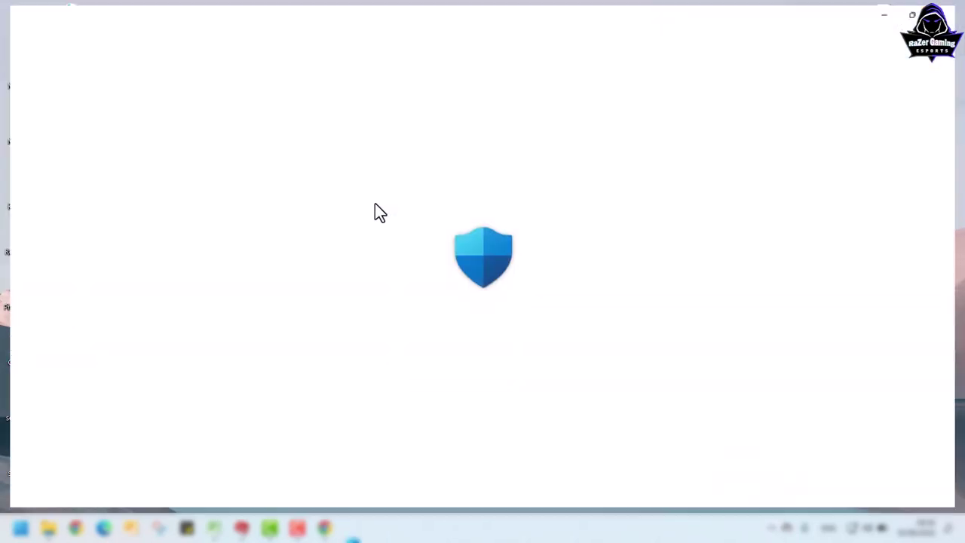
pyautogui.click(283, 183)
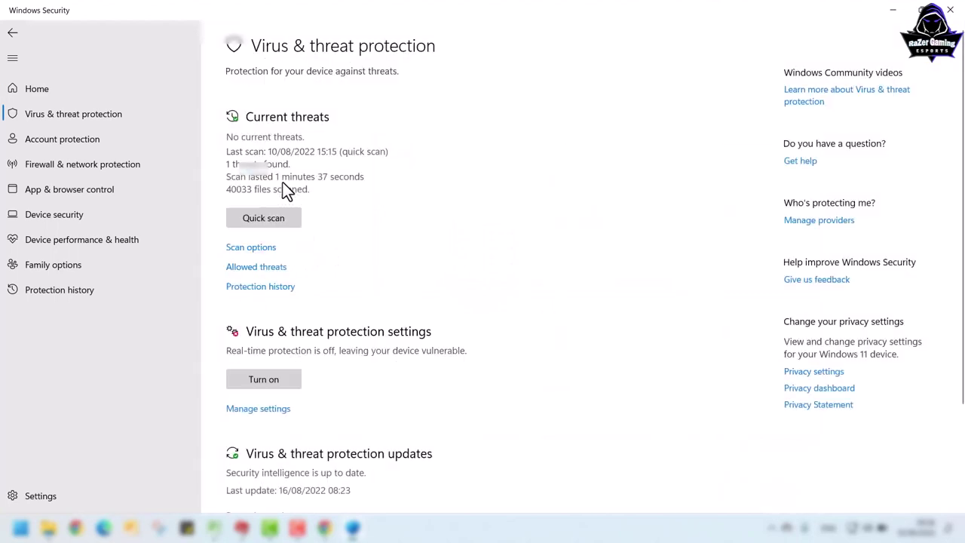
pyautogui.click(260, 410)
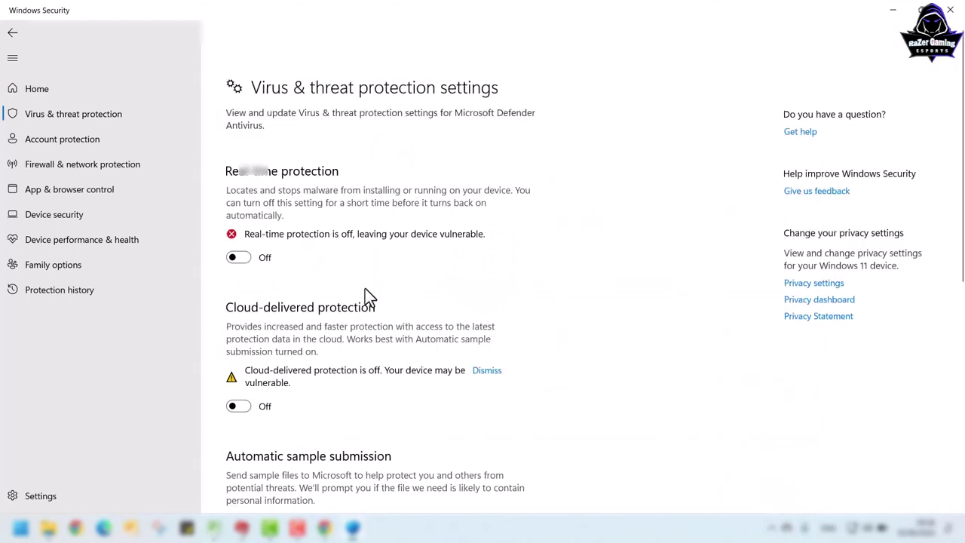
pyautogui.scroll(-4, 362, 291)
pyautogui.scroll(-3, 356, 305)
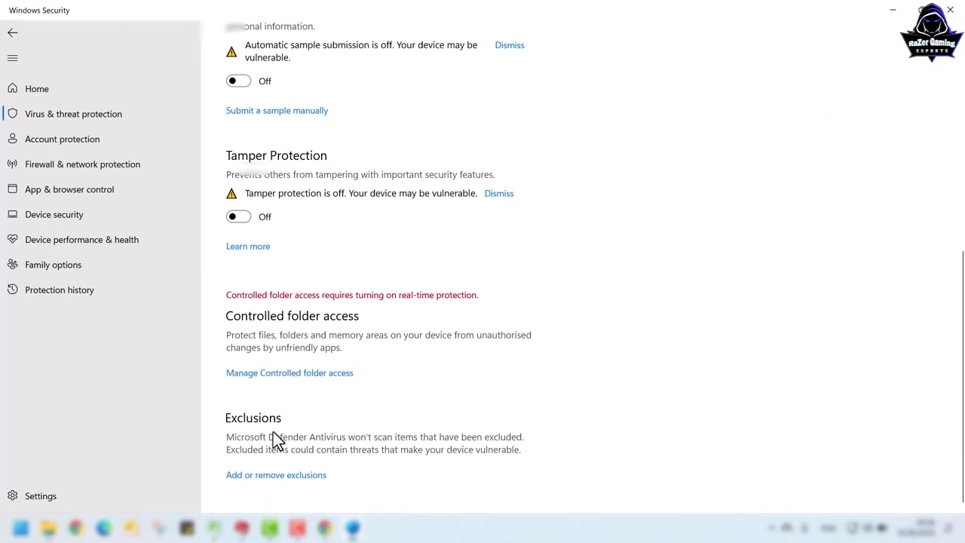
pyautogui.click(267, 481)
# - Add the desktop SeedAuto folder as a folder exclusion for Microsoft Defender scans
pyautogui.click(280, 147)
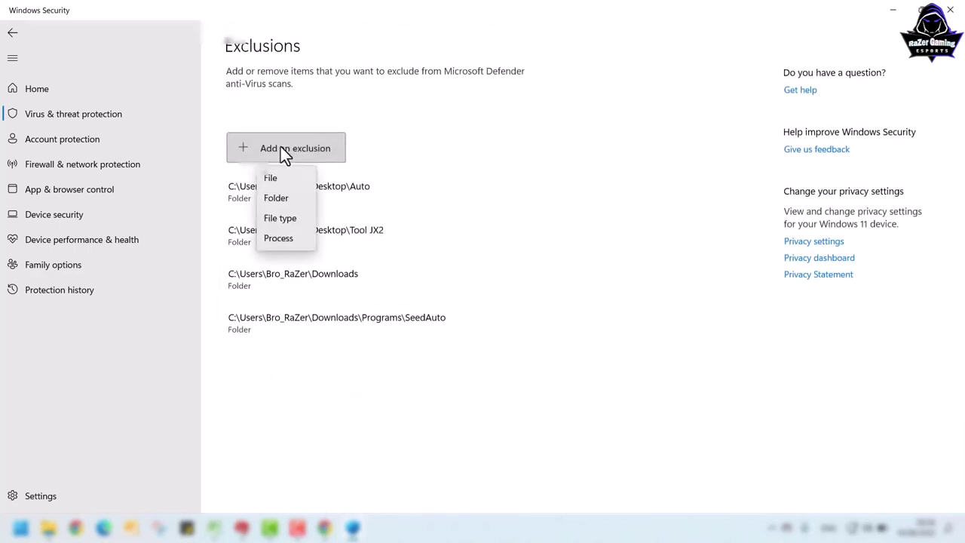
pyautogui.click(280, 198)
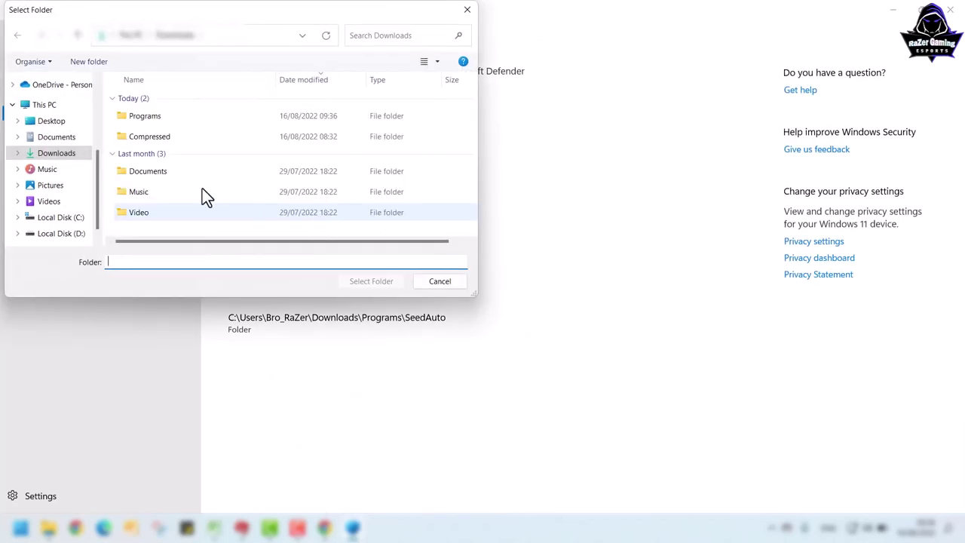
pyautogui.click(45, 122)
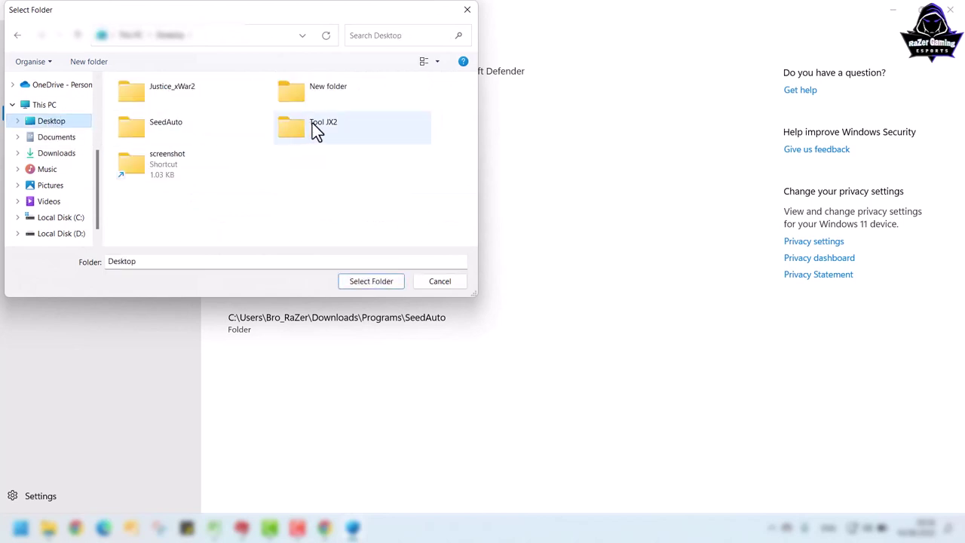
pyautogui.click(153, 131)
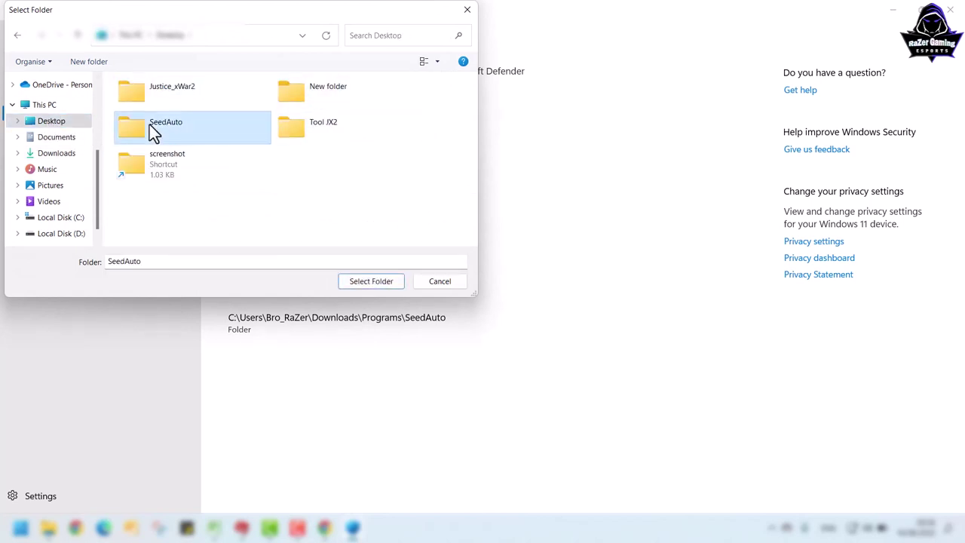
pyautogui.click(356, 282)
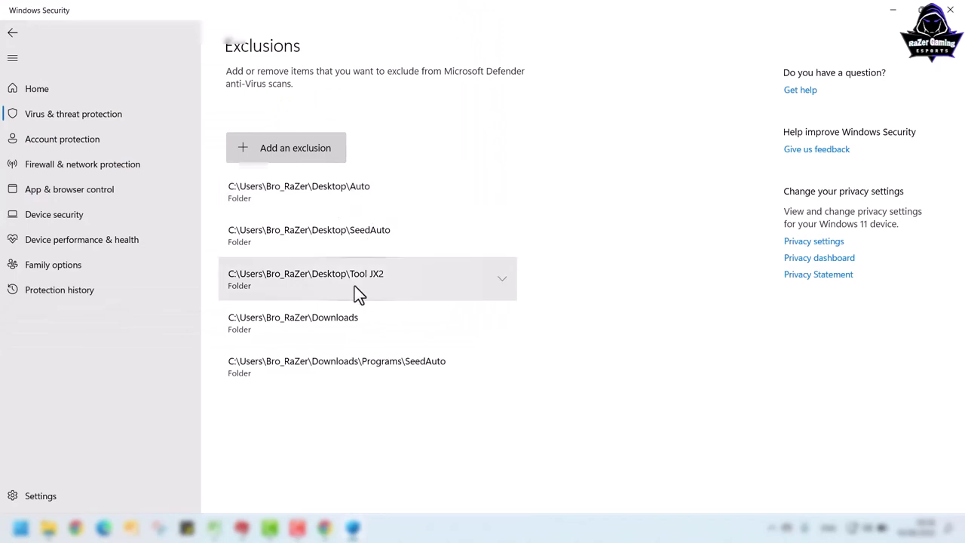
# - Close Windows Security, move the SeedAuto folder to the desktop's edge below New folder, and open it
pyautogui.click(950, 10)
pyautogui.moveTo(882, 128); pyautogui.dragTo(932, 127)
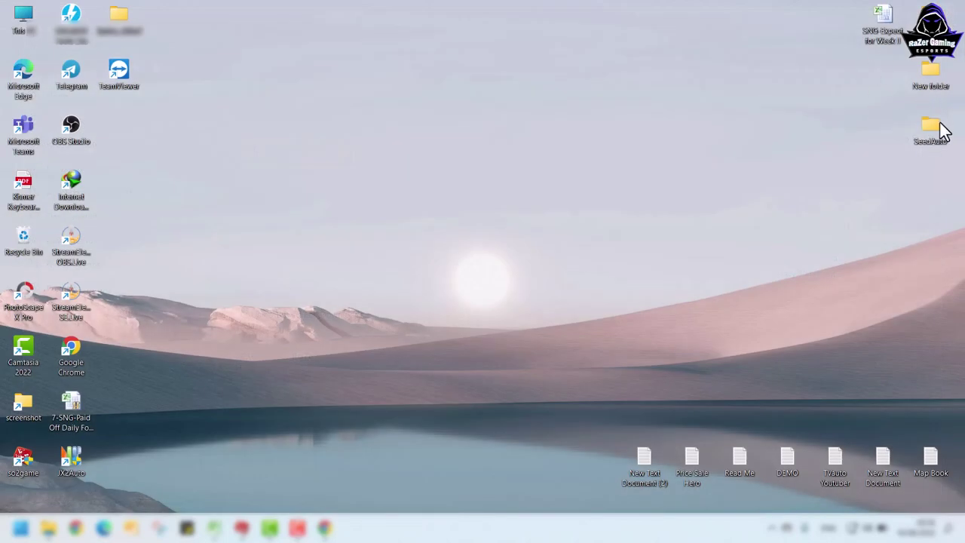
pyautogui.doubleClick(927, 128)
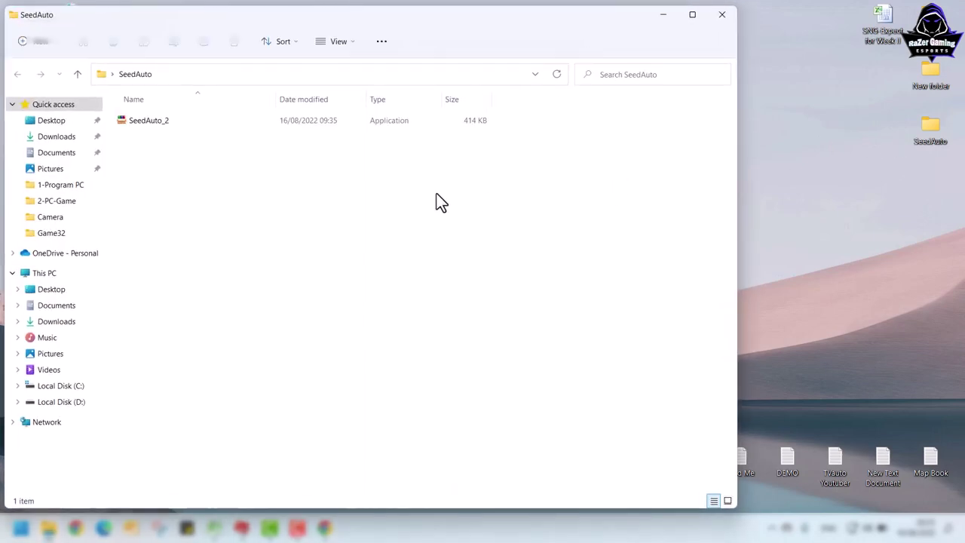
# - Run the SeedAuto_2 self-extractor into the desktop SeedAuto folder, entering the archive password
pyautogui.doubleClick(149, 126)
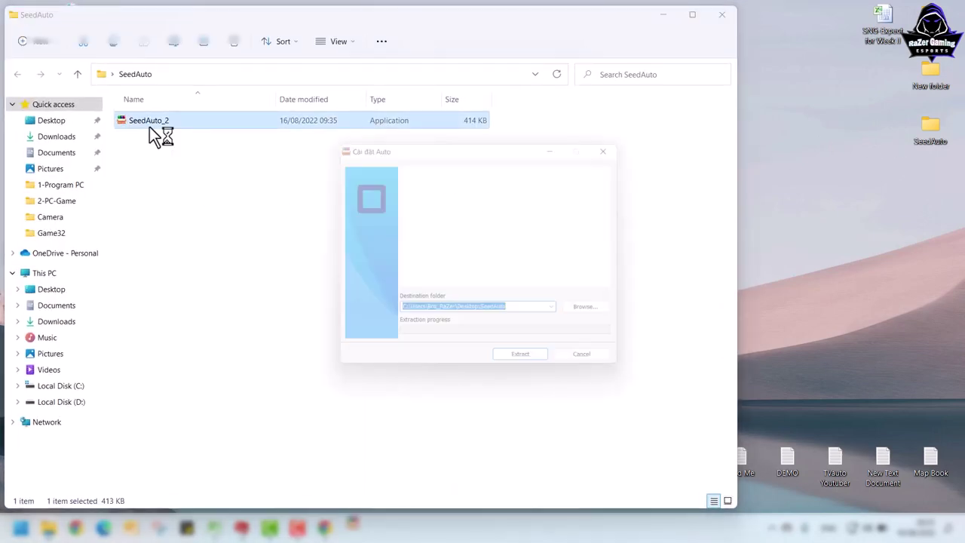
pyautogui.click(536, 369)
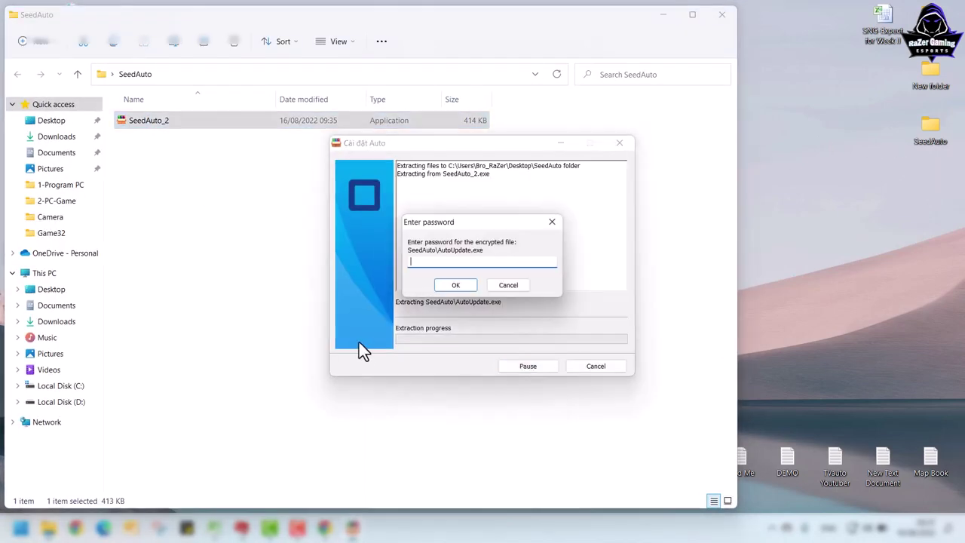
pyautogui.write('1')
pyautogui.click(445, 286)
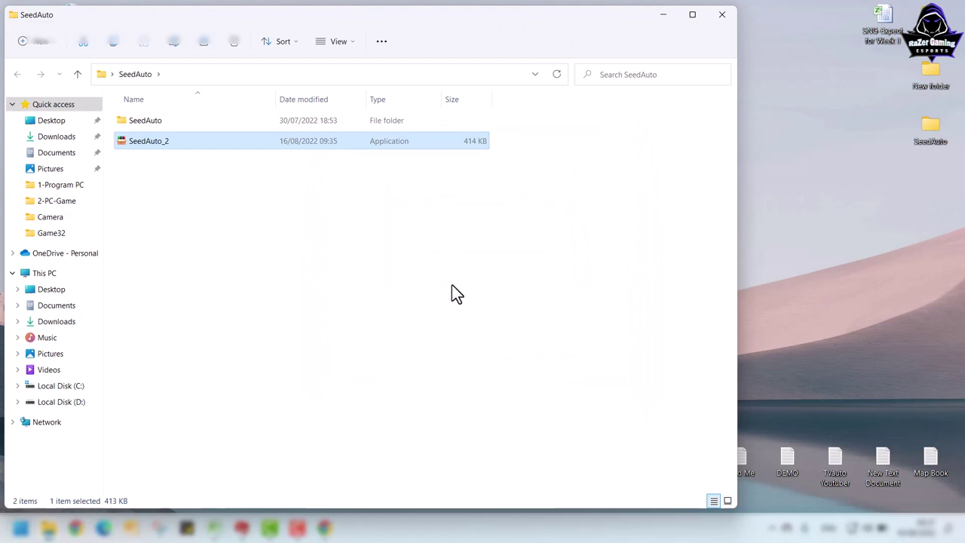
# - Open the extracted SeedAuto subfolder and launch the AutoUpdate application from it
pyautogui.doubleClick(159, 125)
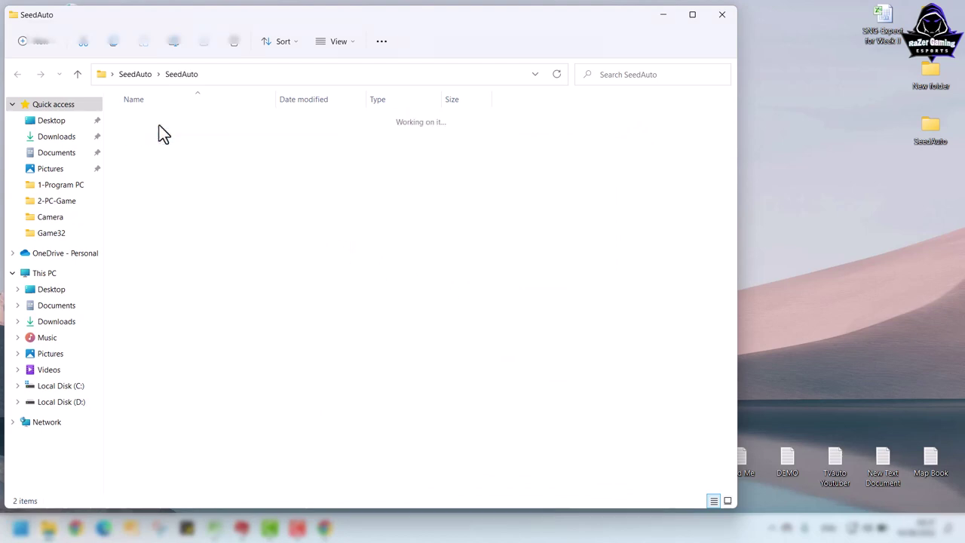
pyautogui.moveTo(222, 23); pyautogui.dragTo(645, 109)
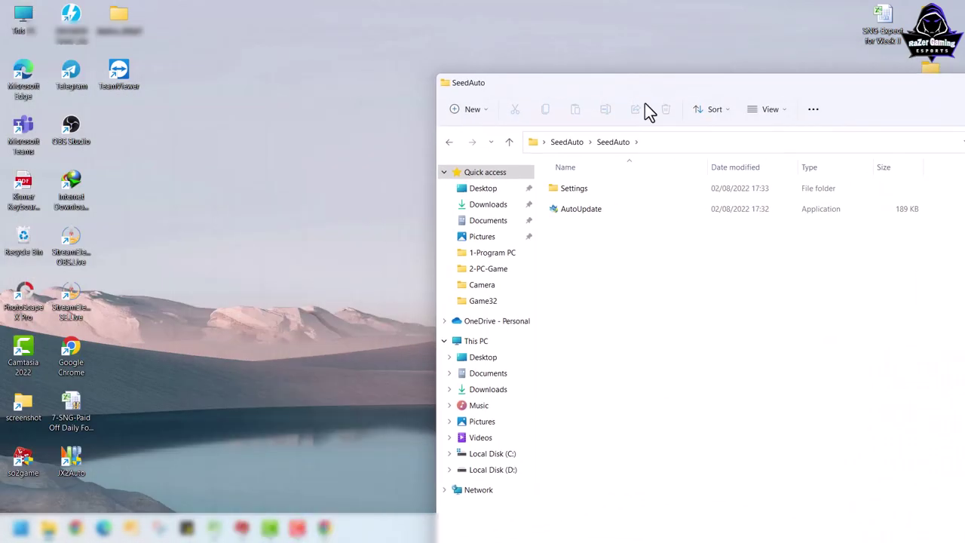
pyautogui.click(567, 214)
pyautogui.doubleClick(567, 214)
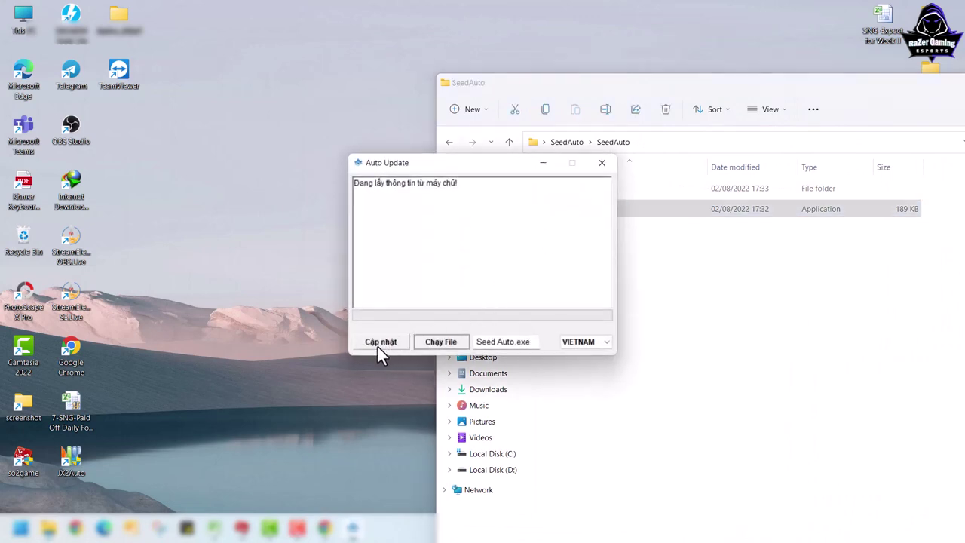
# - Set the updater's language to English, update the tool files, and close the updater
pyautogui.click(587, 343)
pyautogui.click(587, 365)
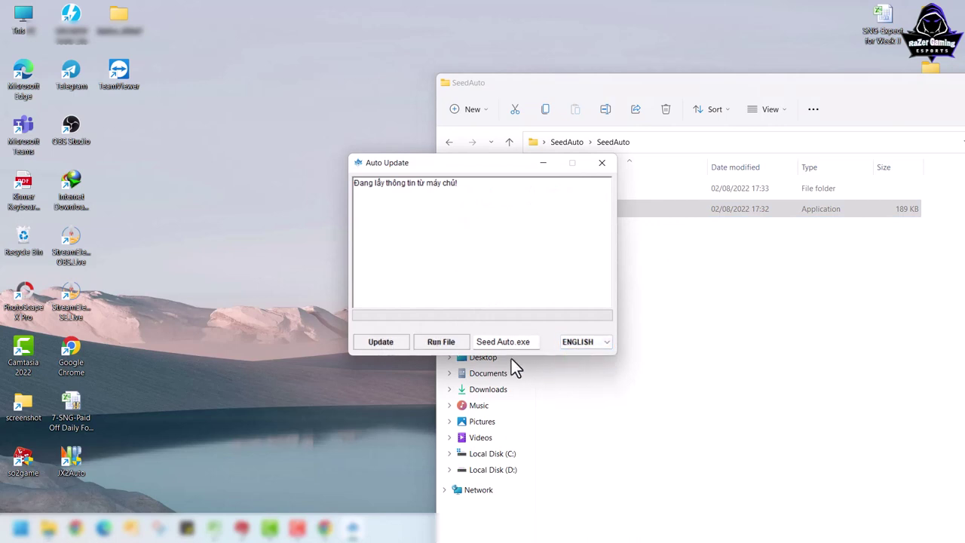
pyautogui.click(377, 346)
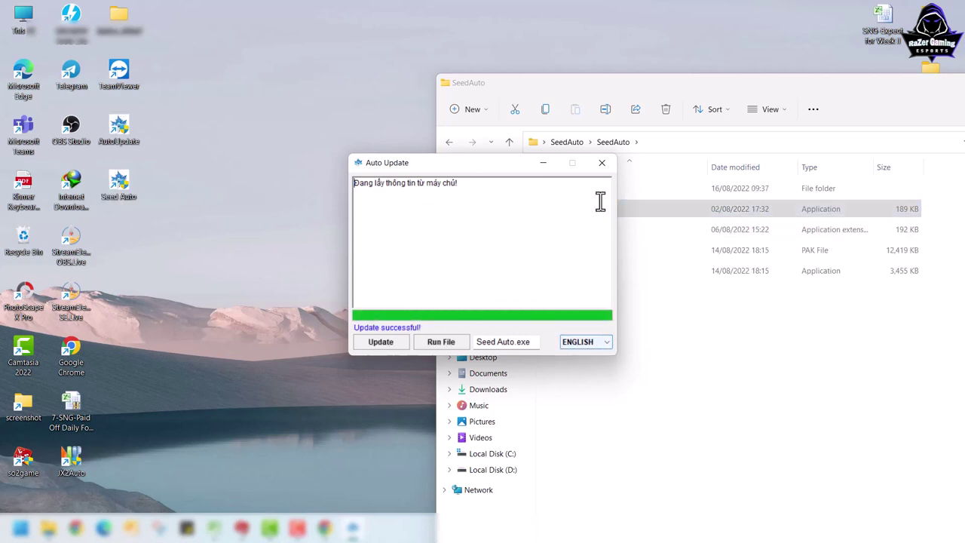
pyautogui.click(603, 167)
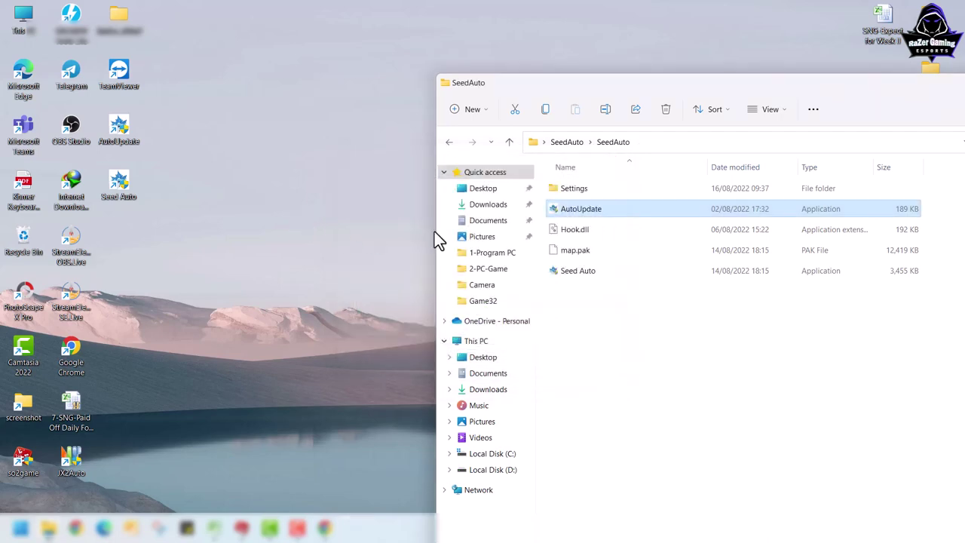
# - Move the SeedAuto folder window clear of the desktop shortcuts and launch the Seed Auto application from it
pyautogui.moveTo(589, 84); pyautogui.dragTo(377, 48)
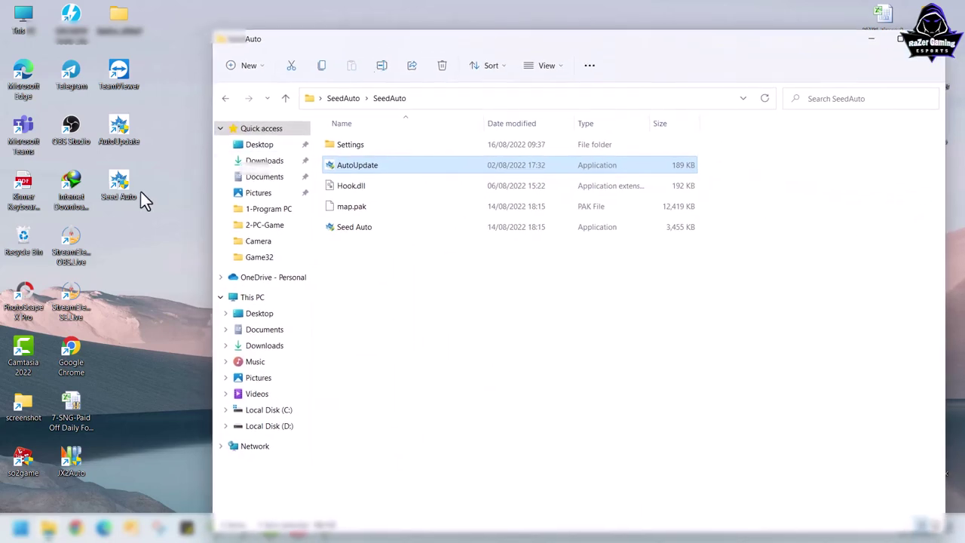
pyautogui.click(347, 228)
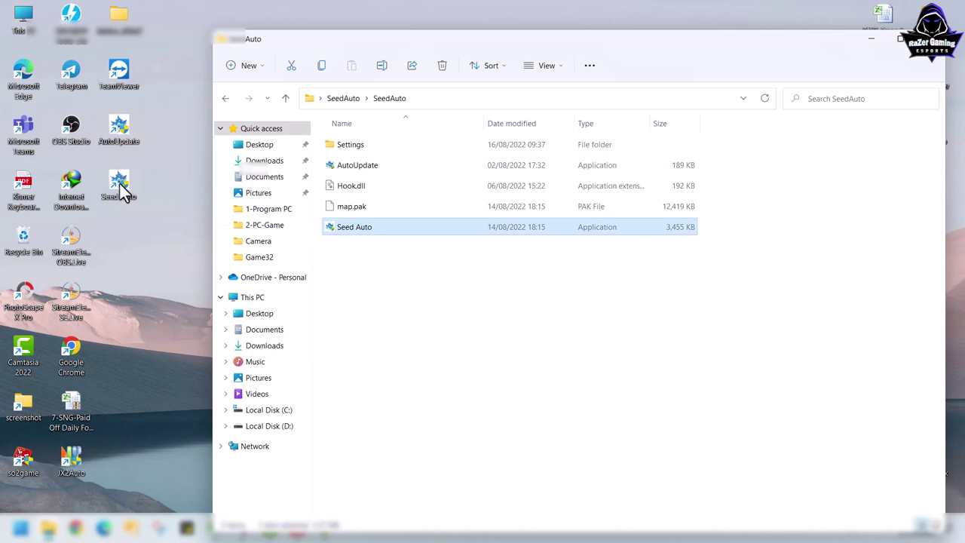
pyautogui.click(348, 275)
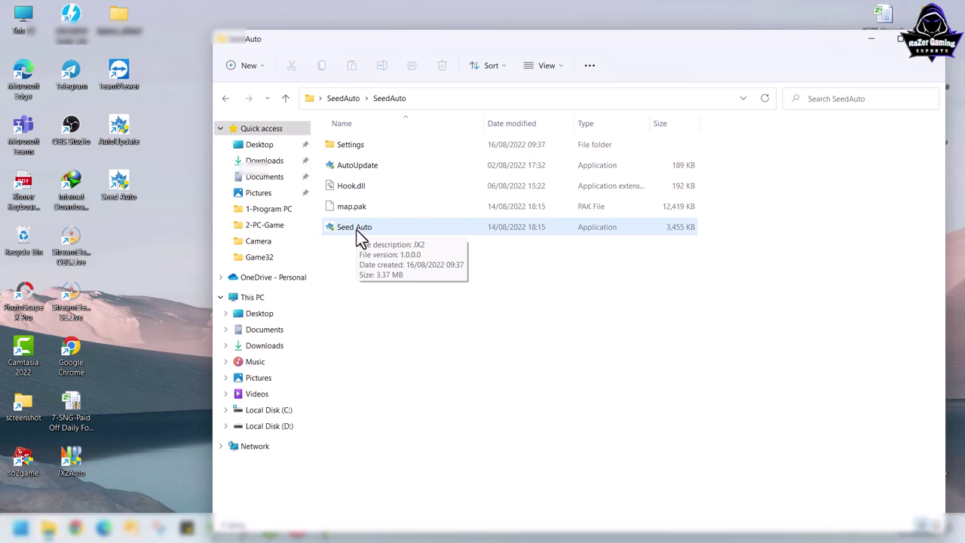
pyautogui.click(357, 230)
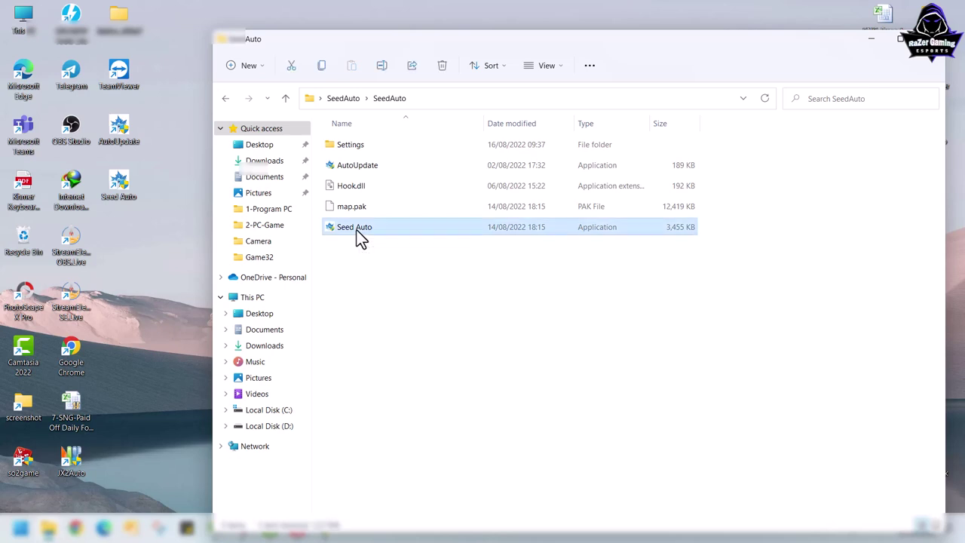
pyautogui.doubleClick(356, 230)
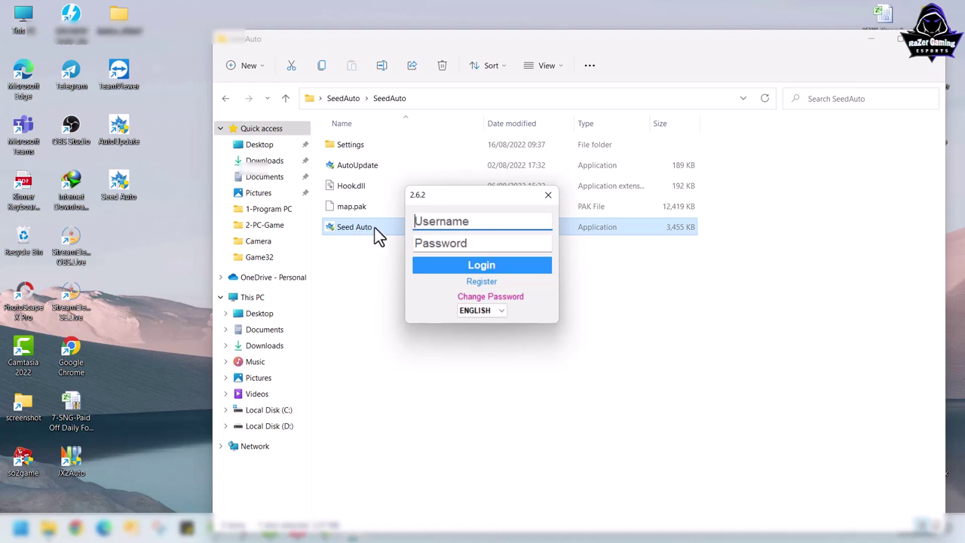
# - Fill in the registration form with a username, password and security password, confirming both passwords, and try to register the account
pyautogui.click(487, 284)
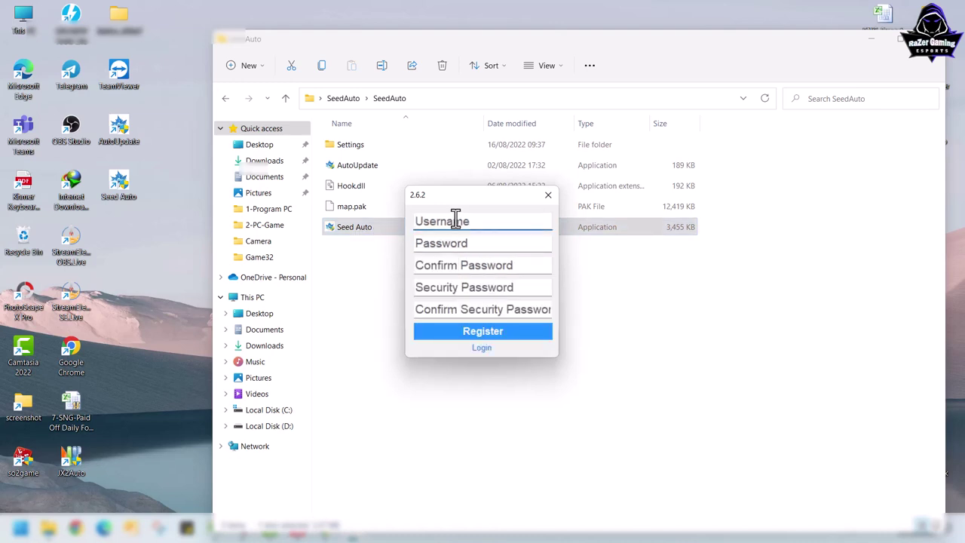
pyautogui.write('sabayrazer')
pyautogui.click(475, 241)
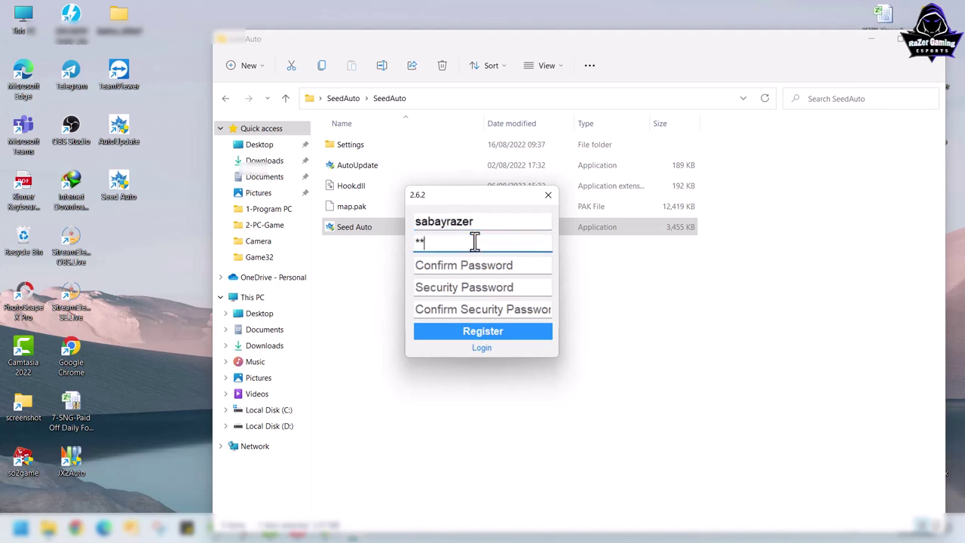
pyautogui.click(475, 267)
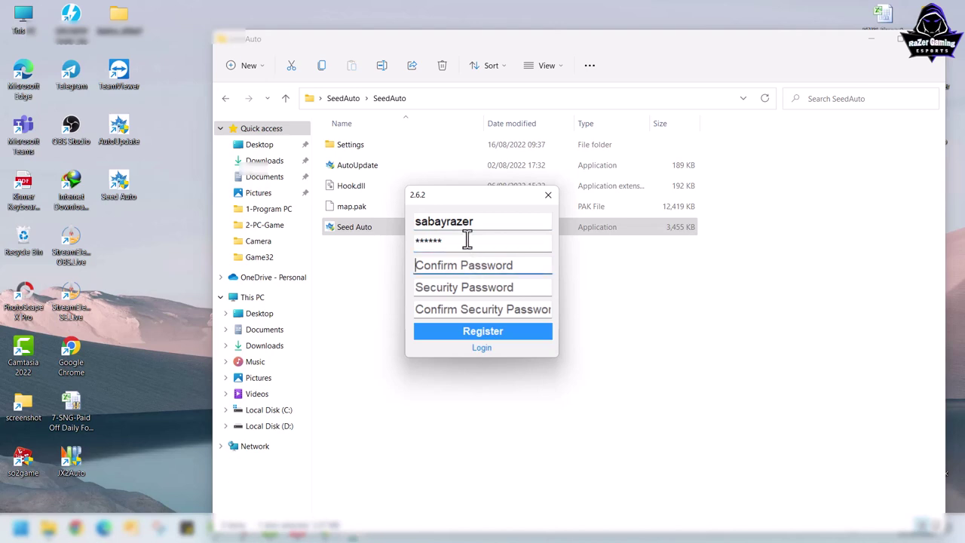
pyautogui.write('******')
pyautogui.click(473, 289)
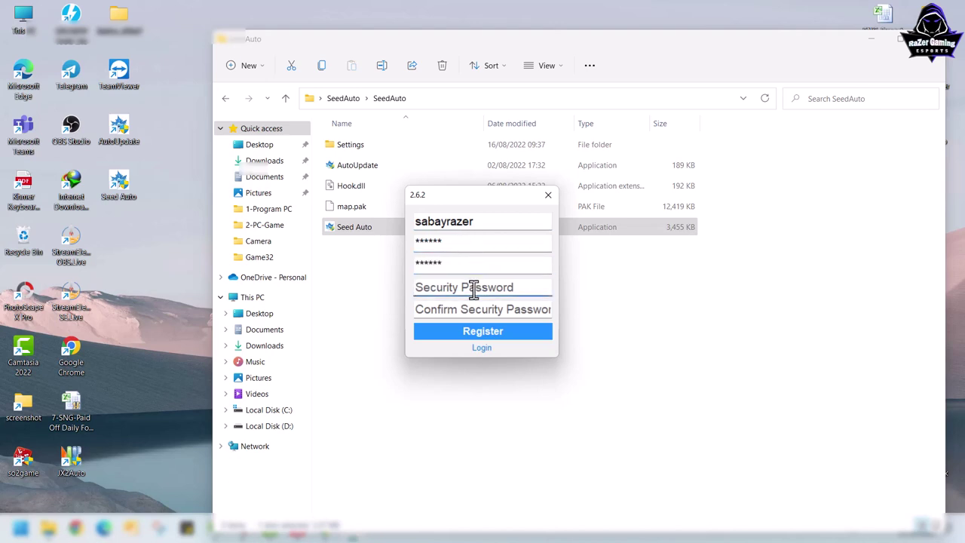
pyautogui.write('*********')
pyautogui.click(490, 314)
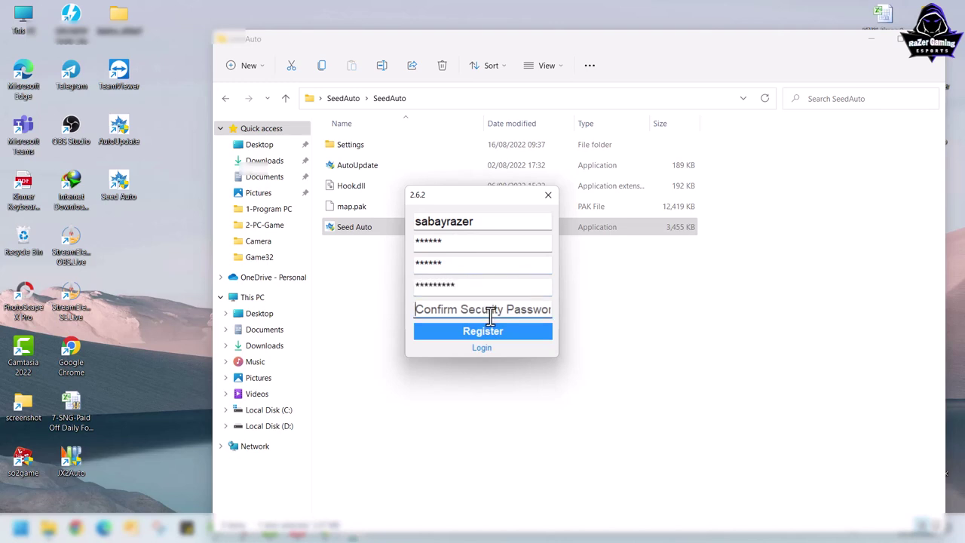
pyautogui.write('*********')
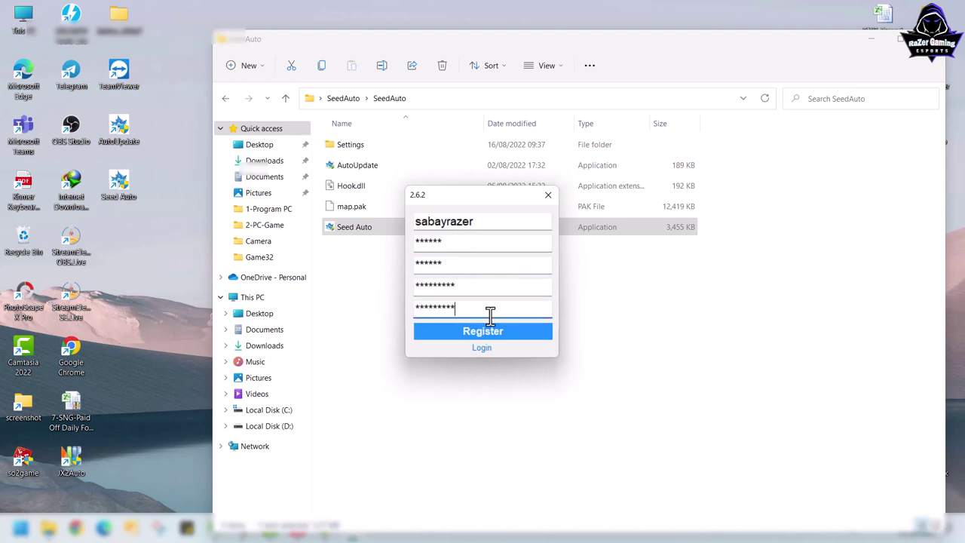
pyautogui.click(499, 331)
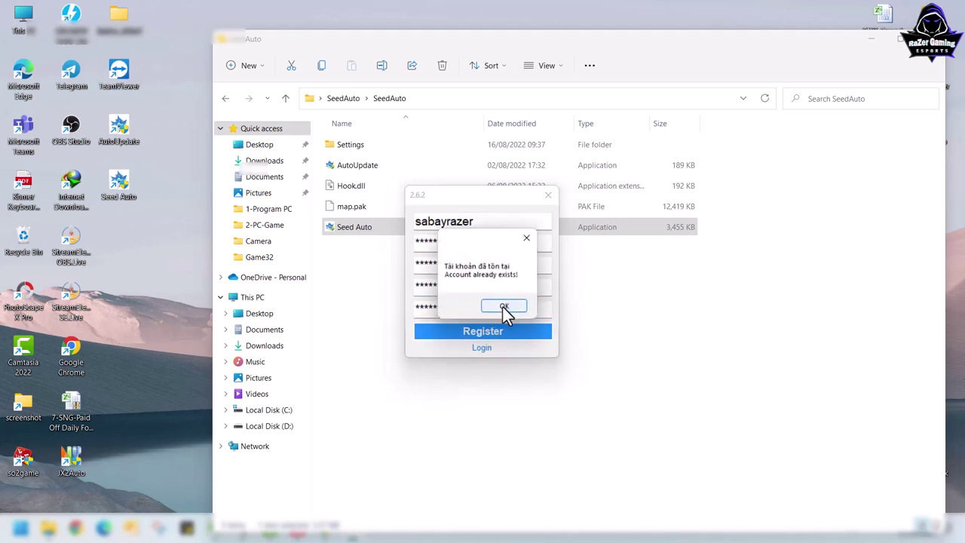
pyautogui.click(503, 307)
# - Replace the username in the registration form with a different one and register the account
pyautogui.moveTo(487, 222); pyautogui.dragTo(384, 221)
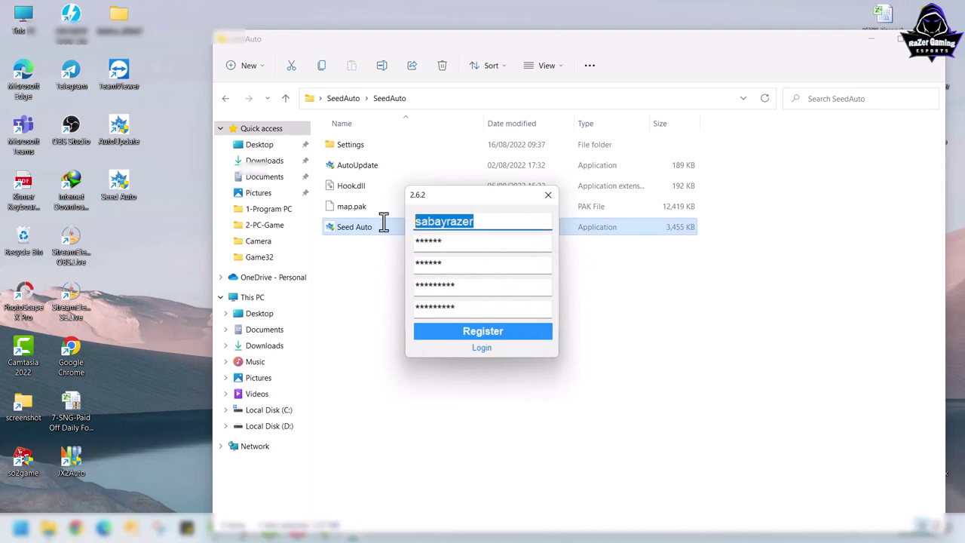
pyautogui.write('saba')
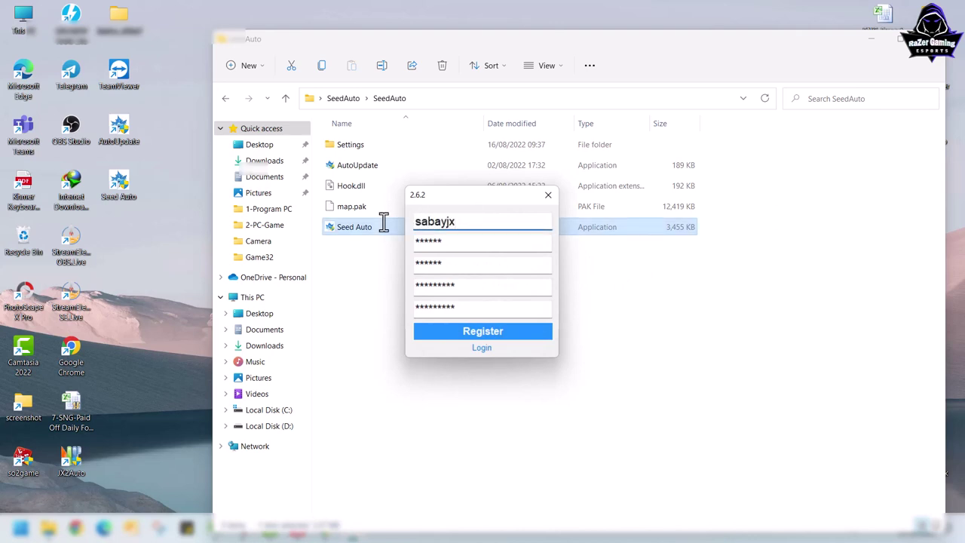
pyautogui.click(469, 332)
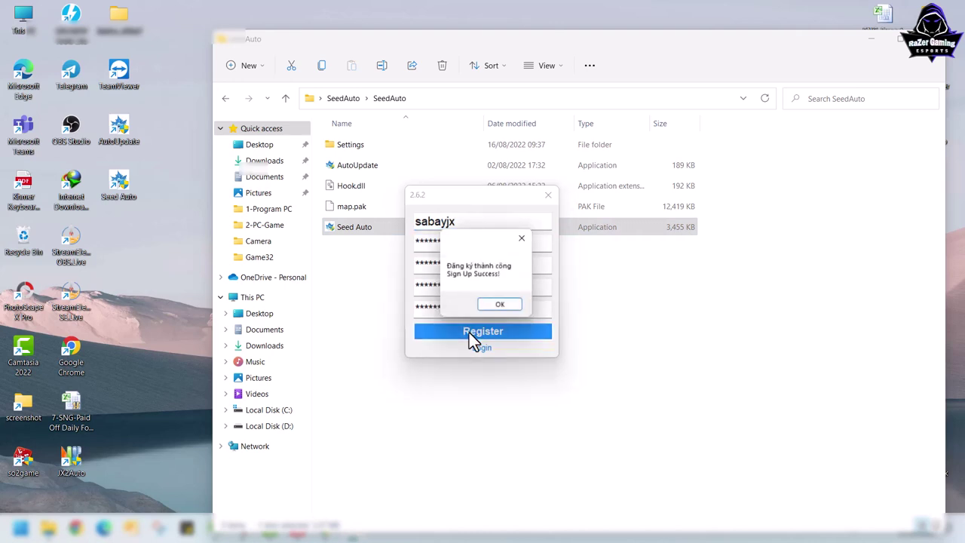
pyautogui.click(501, 305)
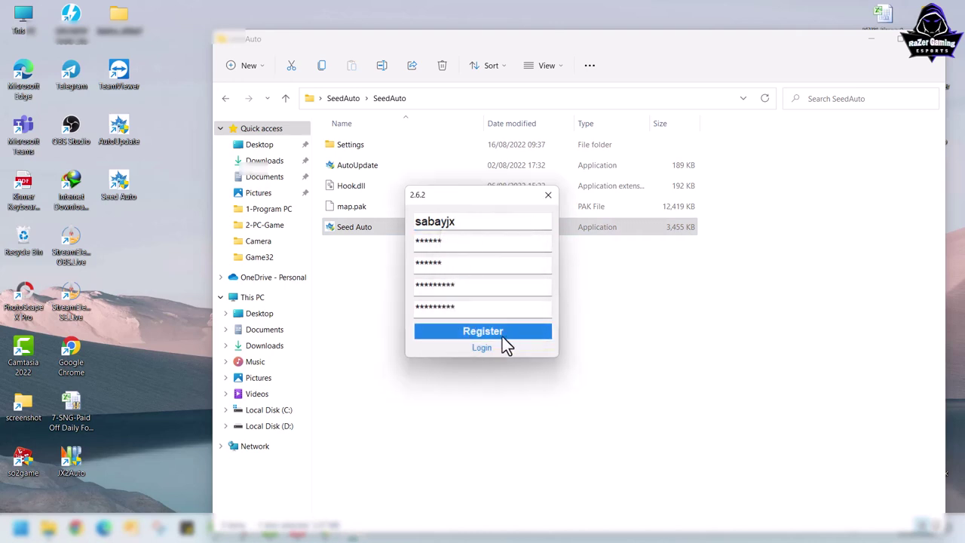
# - Return to the login form and log in with the newly registered username and account password
pyautogui.click(482, 346)
pyautogui.click(448, 222)
pyautogui.write('saba')
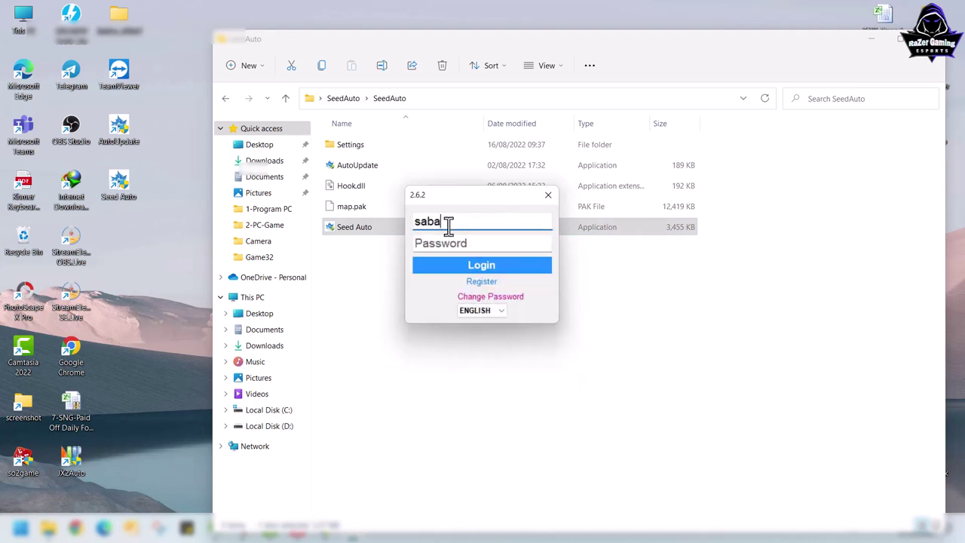
pyautogui.write('yjx')
pyautogui.click(444, 241)
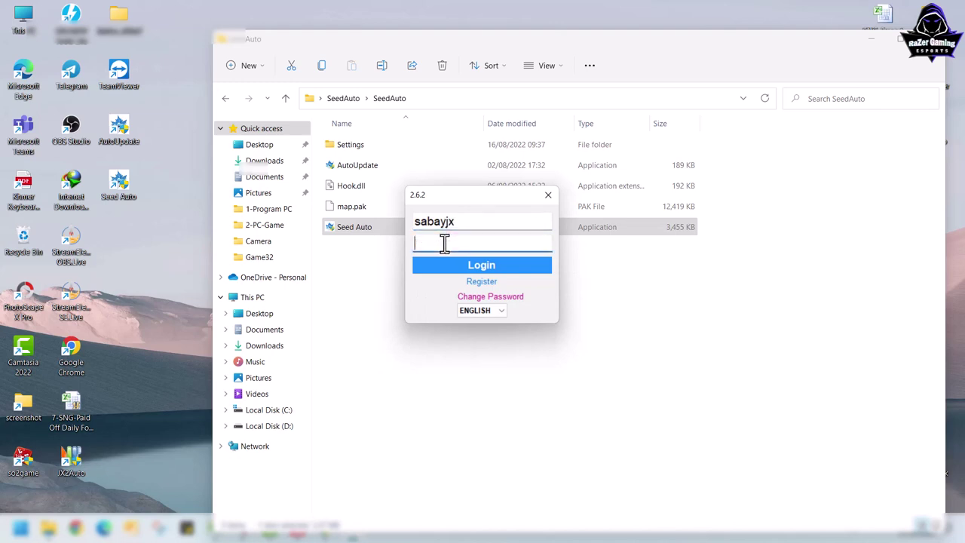
pyautogui.write('******')
pyautogui.click(470, 263)
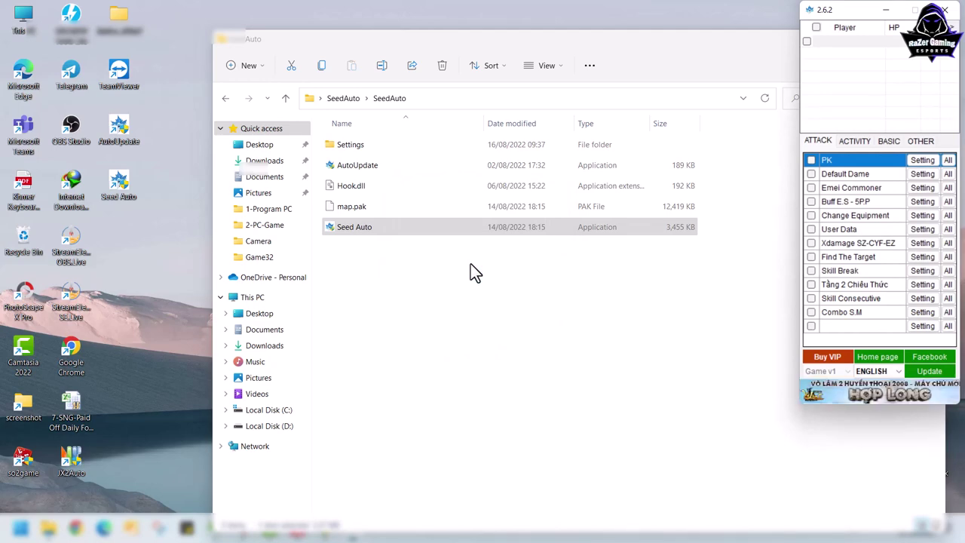
# - Put away the SeedAuto folder window and arrange the tool window beside the Justice xWar 2 game window
pyautogui.moveTo(623, 59); pyautogui.dragTo(513, 187)
pyautogui.click(592, 162)
pyautogui.moveTo(879, 14); pyautogui.dragTo(587, 16)
pyautogui.click(241, 528)
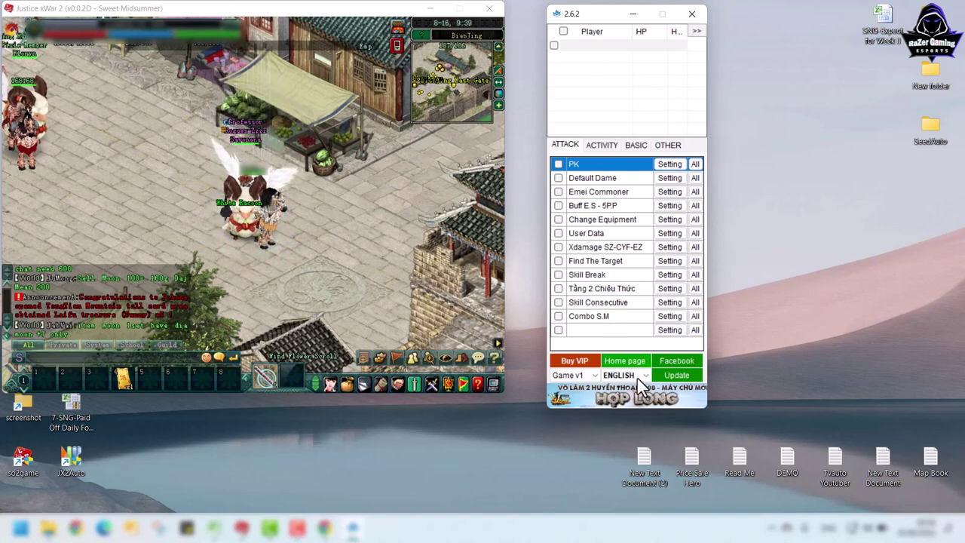
pyautogui.click(581, 375)
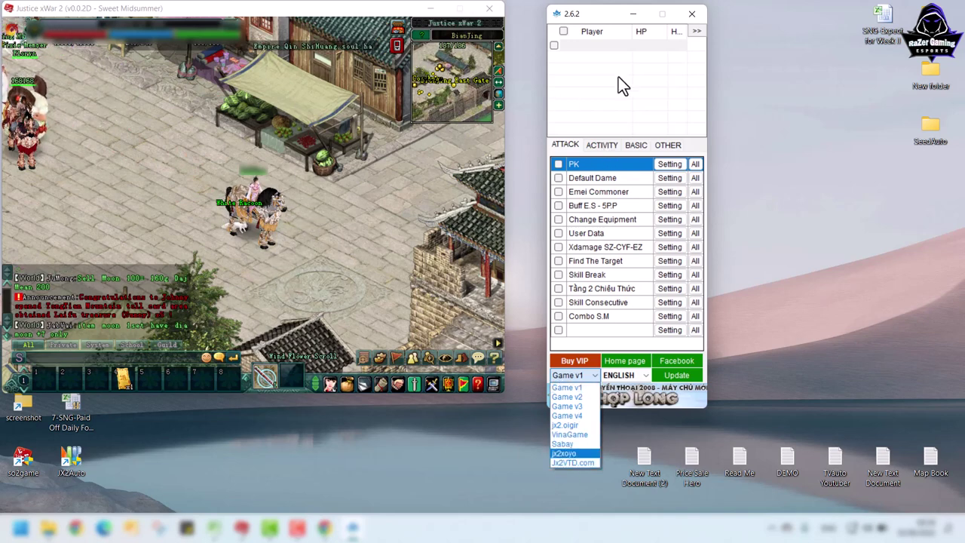
pyautogui.click(589, 64)
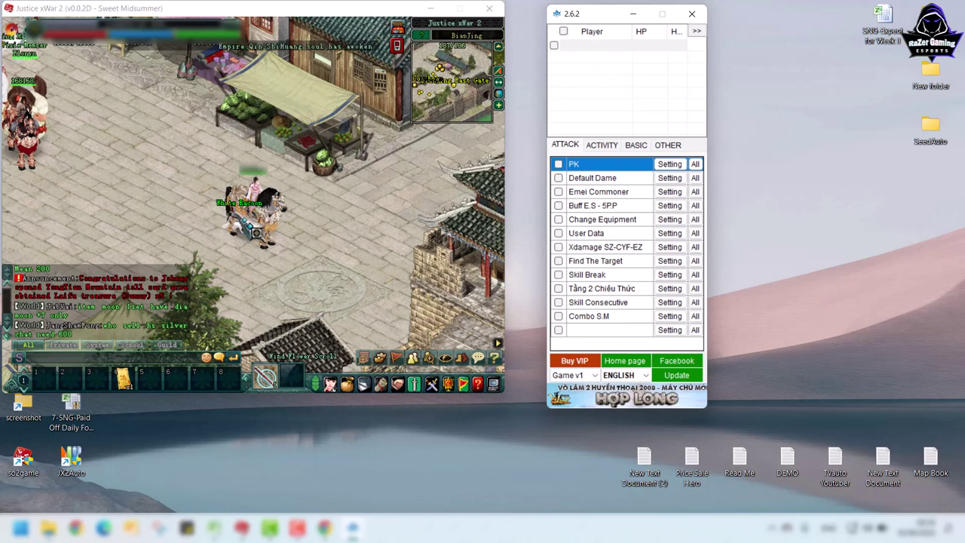
pyautogui.click(594, 46)
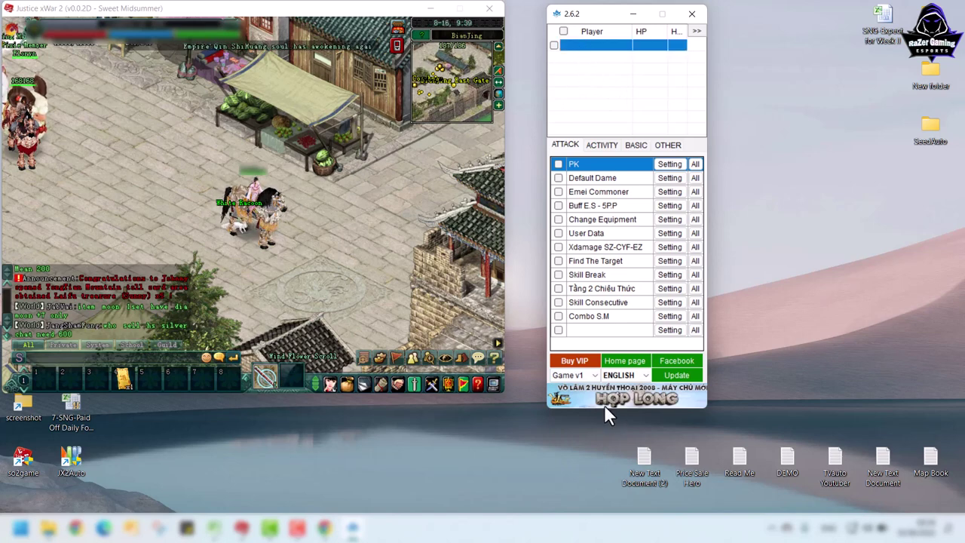
# - Set the tool's game version to Jx2VTD.com
pyautogui.click(596, 376)
pyautogui.click(571, 462)
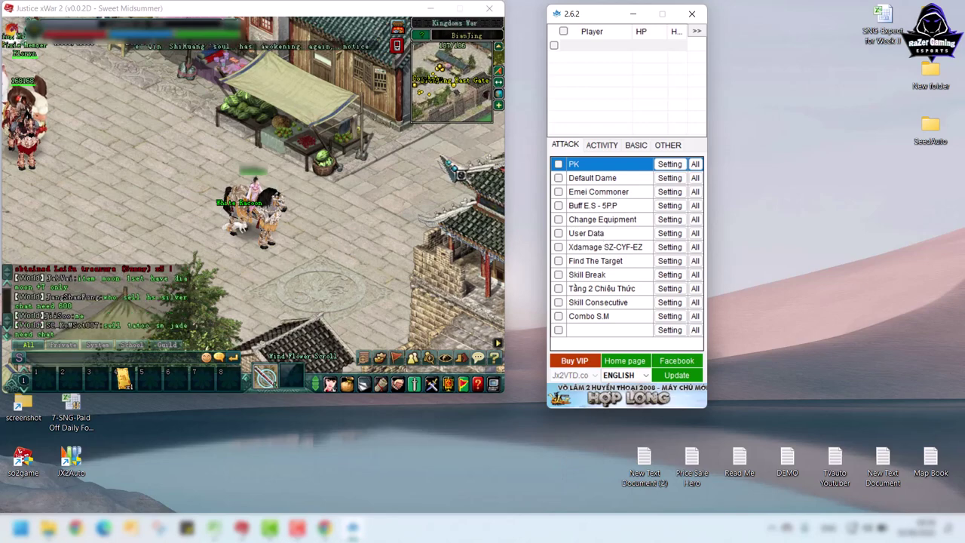
# - Walk the game character a short way, then select it in the tool's player list and shift the tool window slightly
pyautogui.click(349, 265)
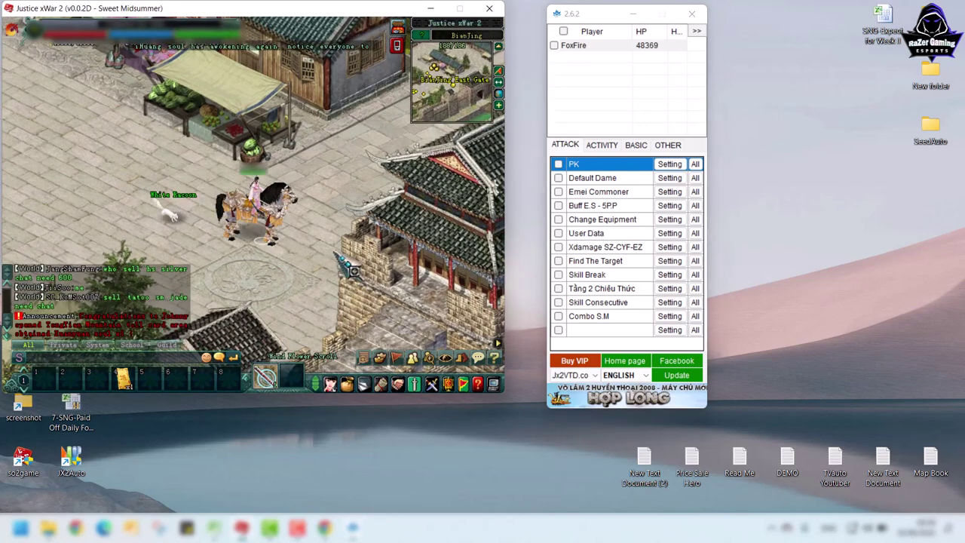
pyautogui.click(586, 47)
pyautogui.moveTo(603, 11); pyautogui.dragTo(609, 8)
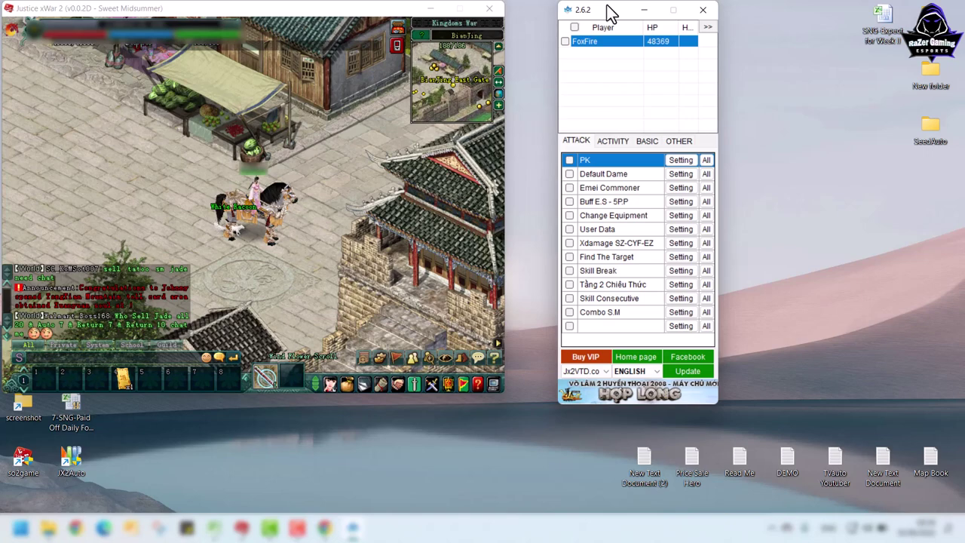
# - Return to the game, look through the character's inventory and close it again
pyautogui.click(301, 251)
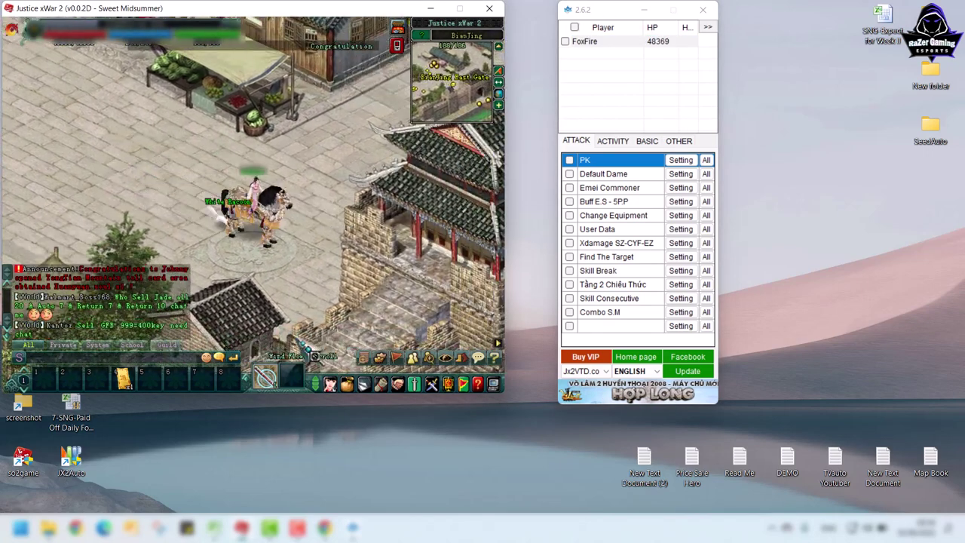
pyautogui.click(362, 384)
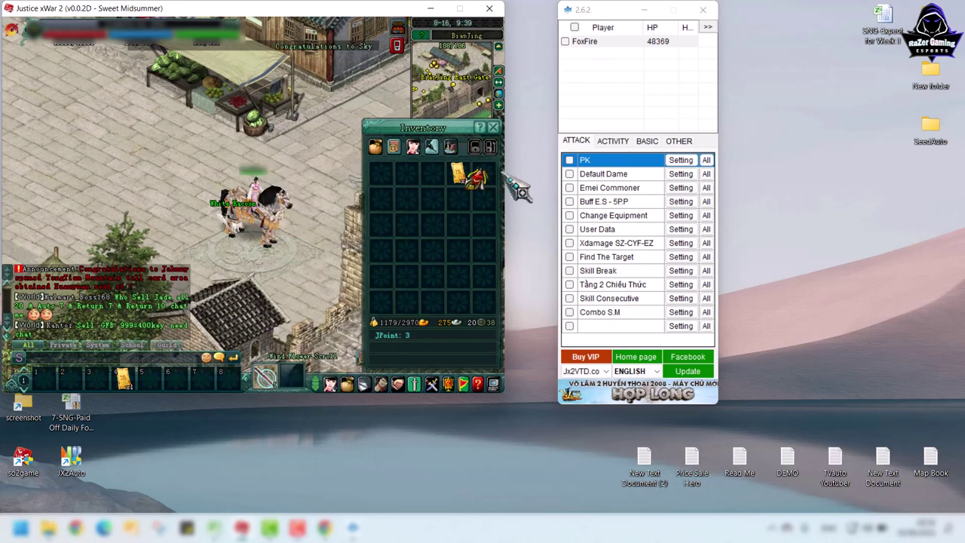
pyautogui.click(493, 126)
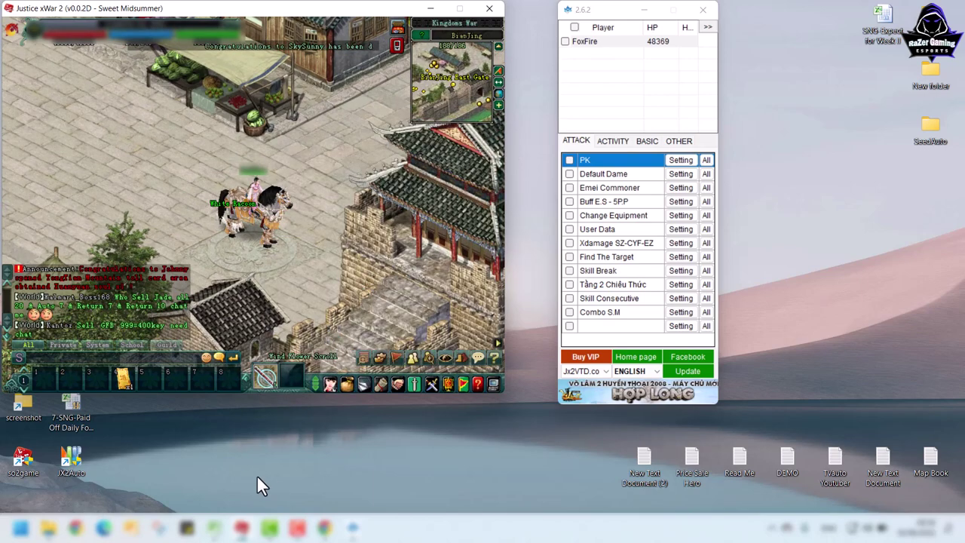
# - Switch to Chrome and bring up the Auto Vo Lam 2 page with the download links and package prices
pyautogui.click(324, 530)
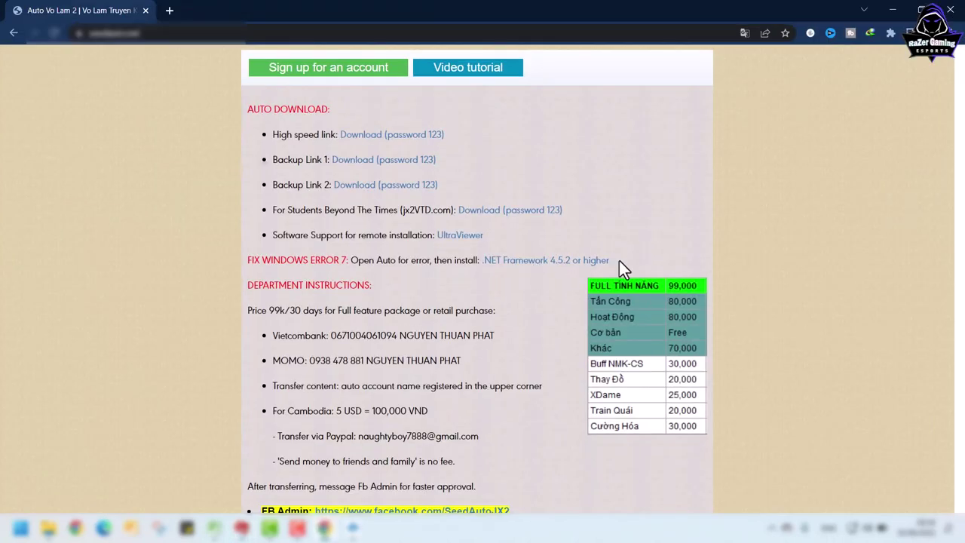